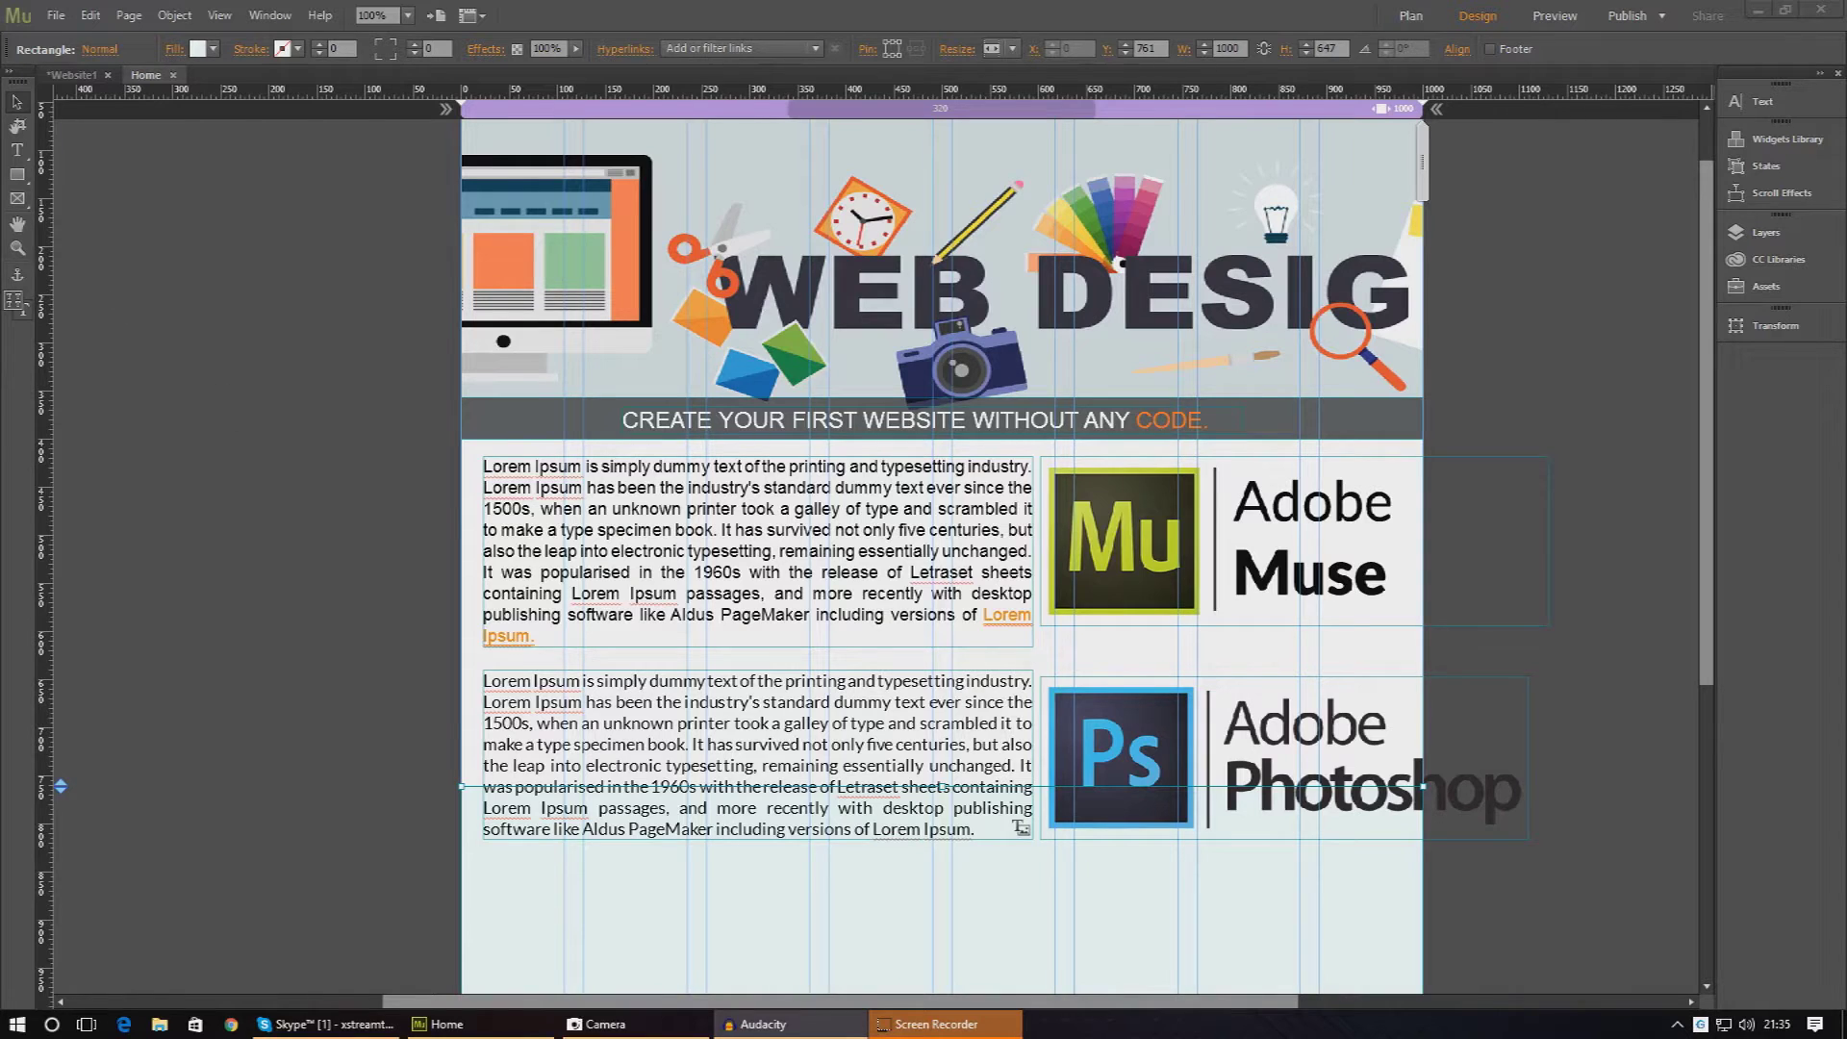
# - Drop an anchor below the second text block and name it 'Bottom'
pyautogui.click(17, 282)
pyautogui.moveTo(18, 282); pyautogui.dragTo(1224, 954)
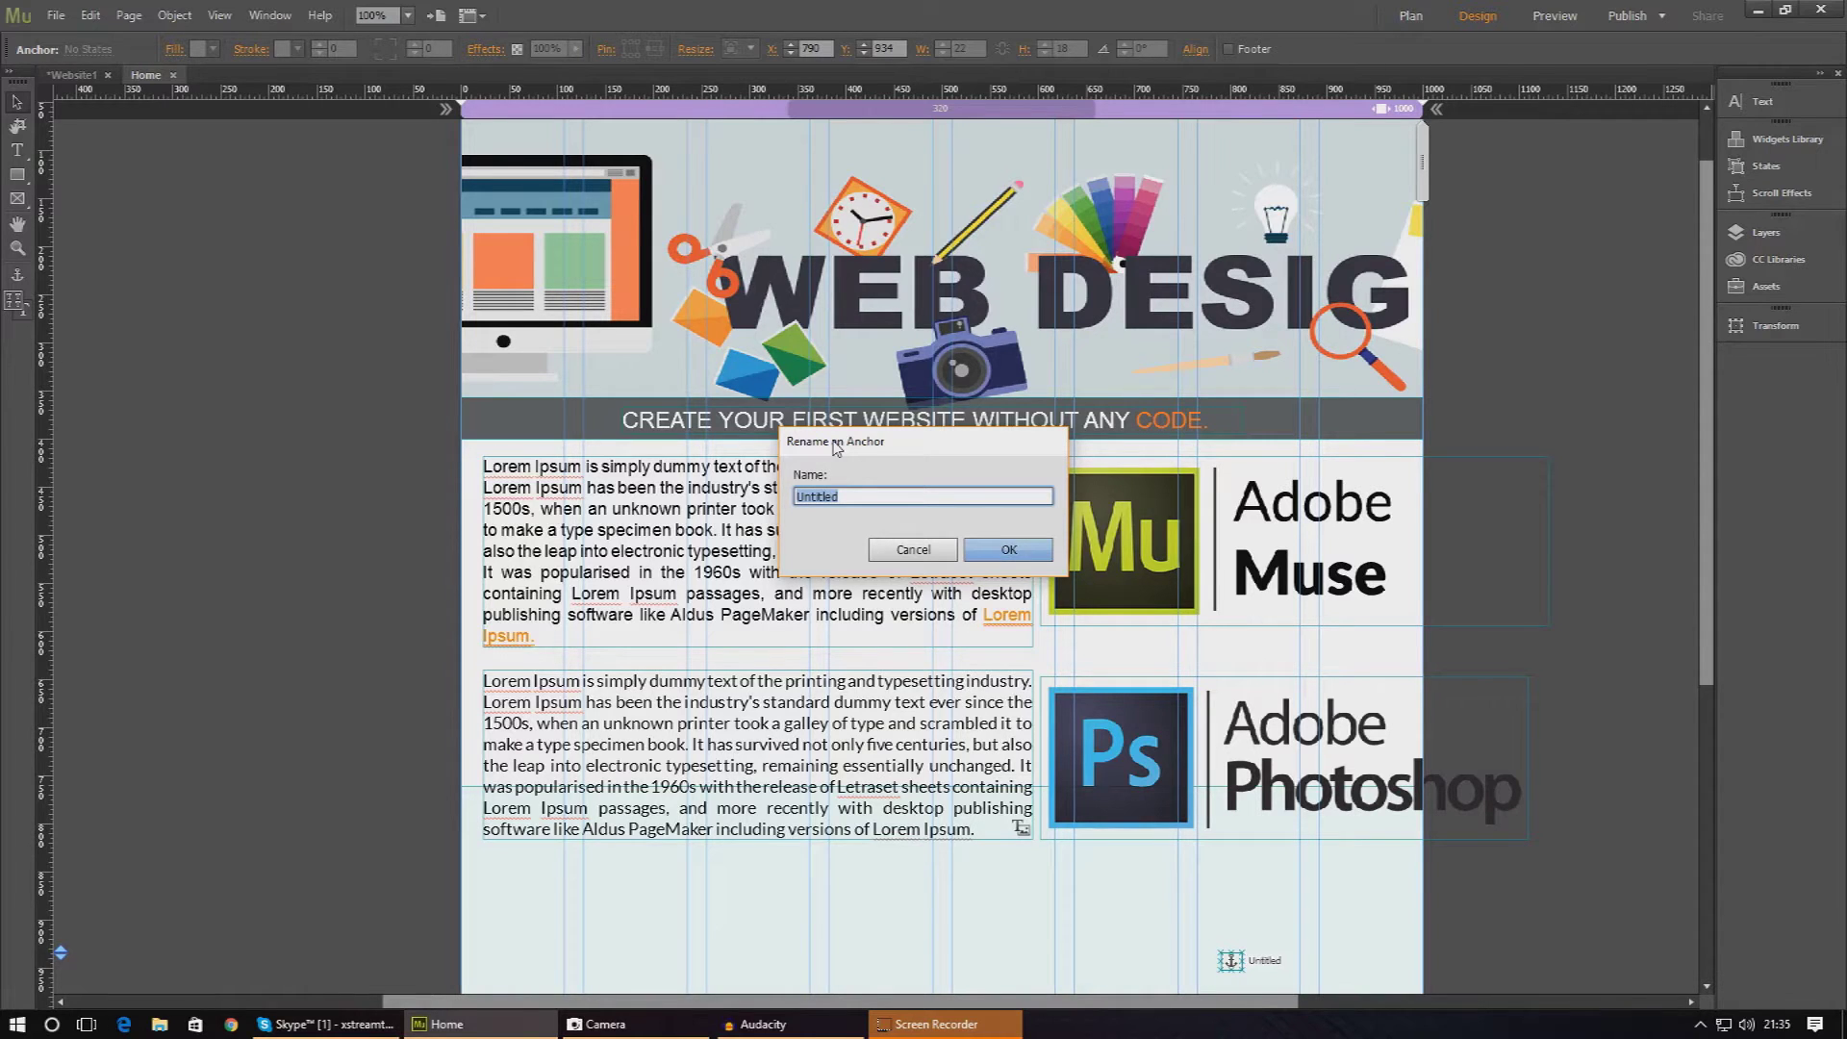
pyautogui.write('Bottom')
pyautogui.press('Return')
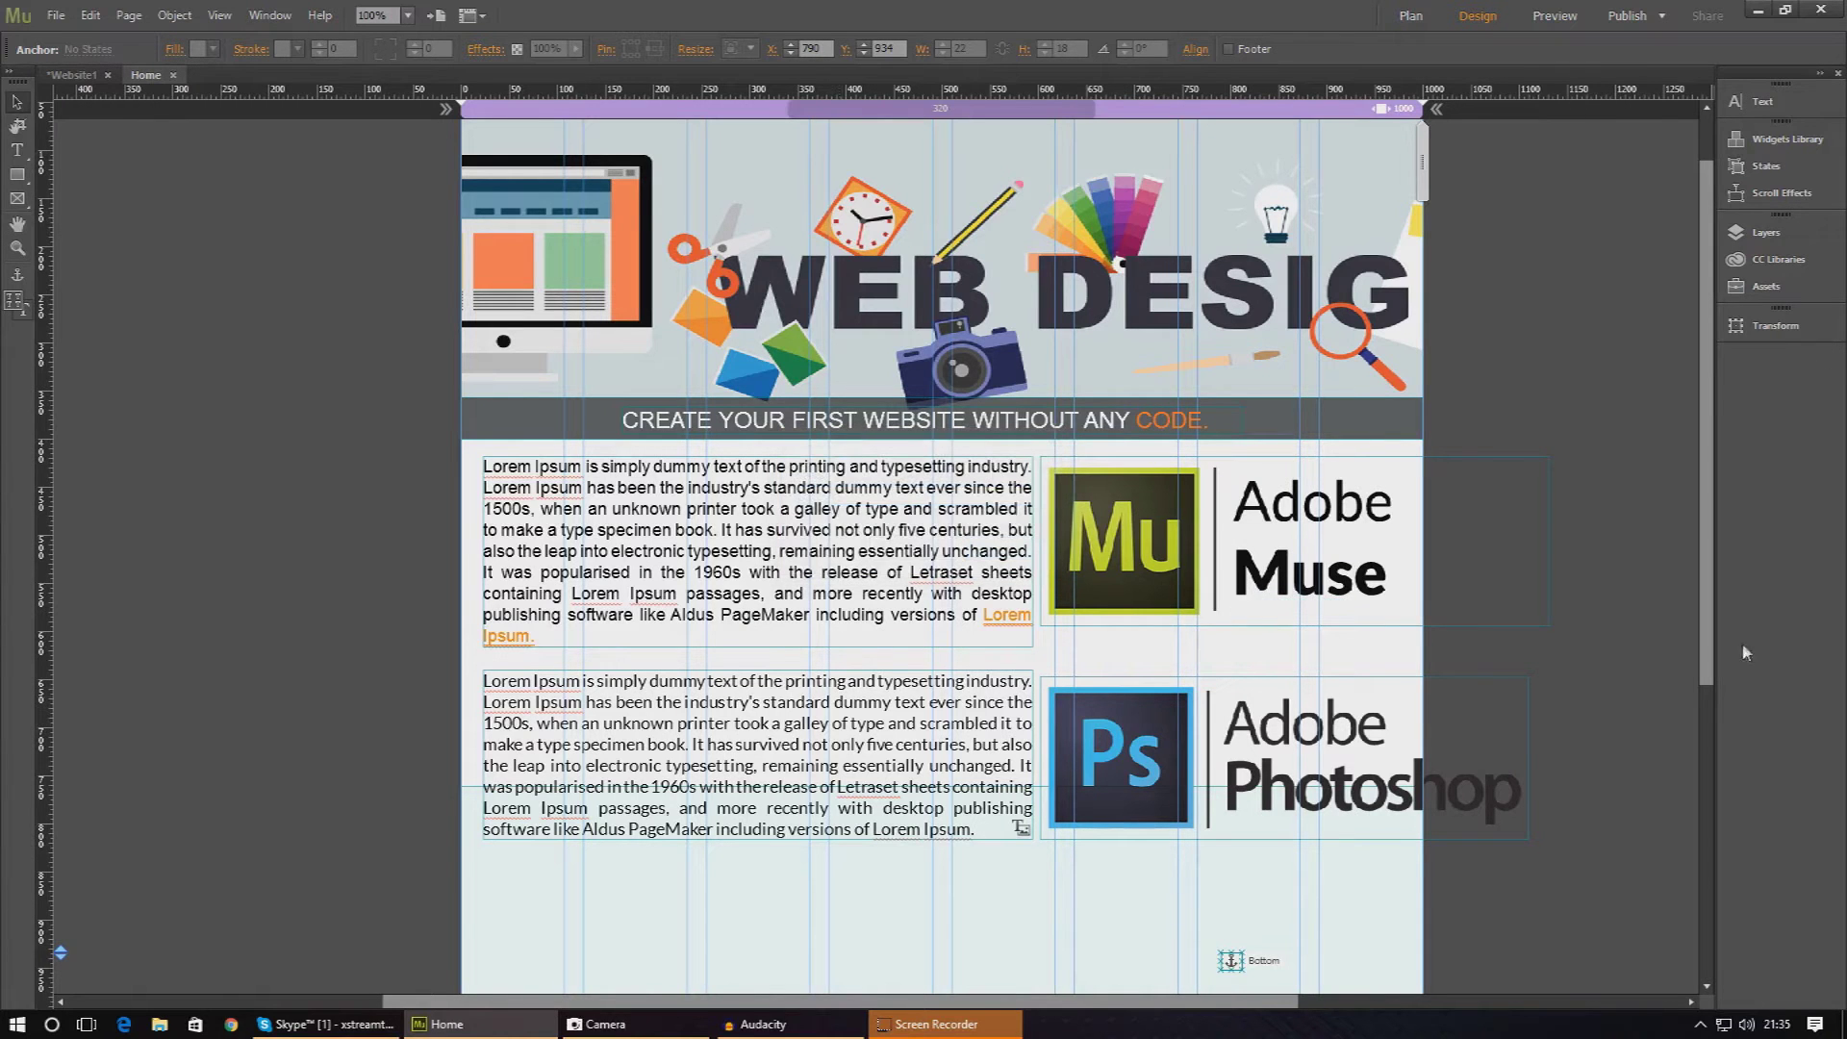
# - Stretch the full-width page rectangle further down the page
pyautogui.scroll(-3, 1712, 653)
pyautogui.click(1231, 927)
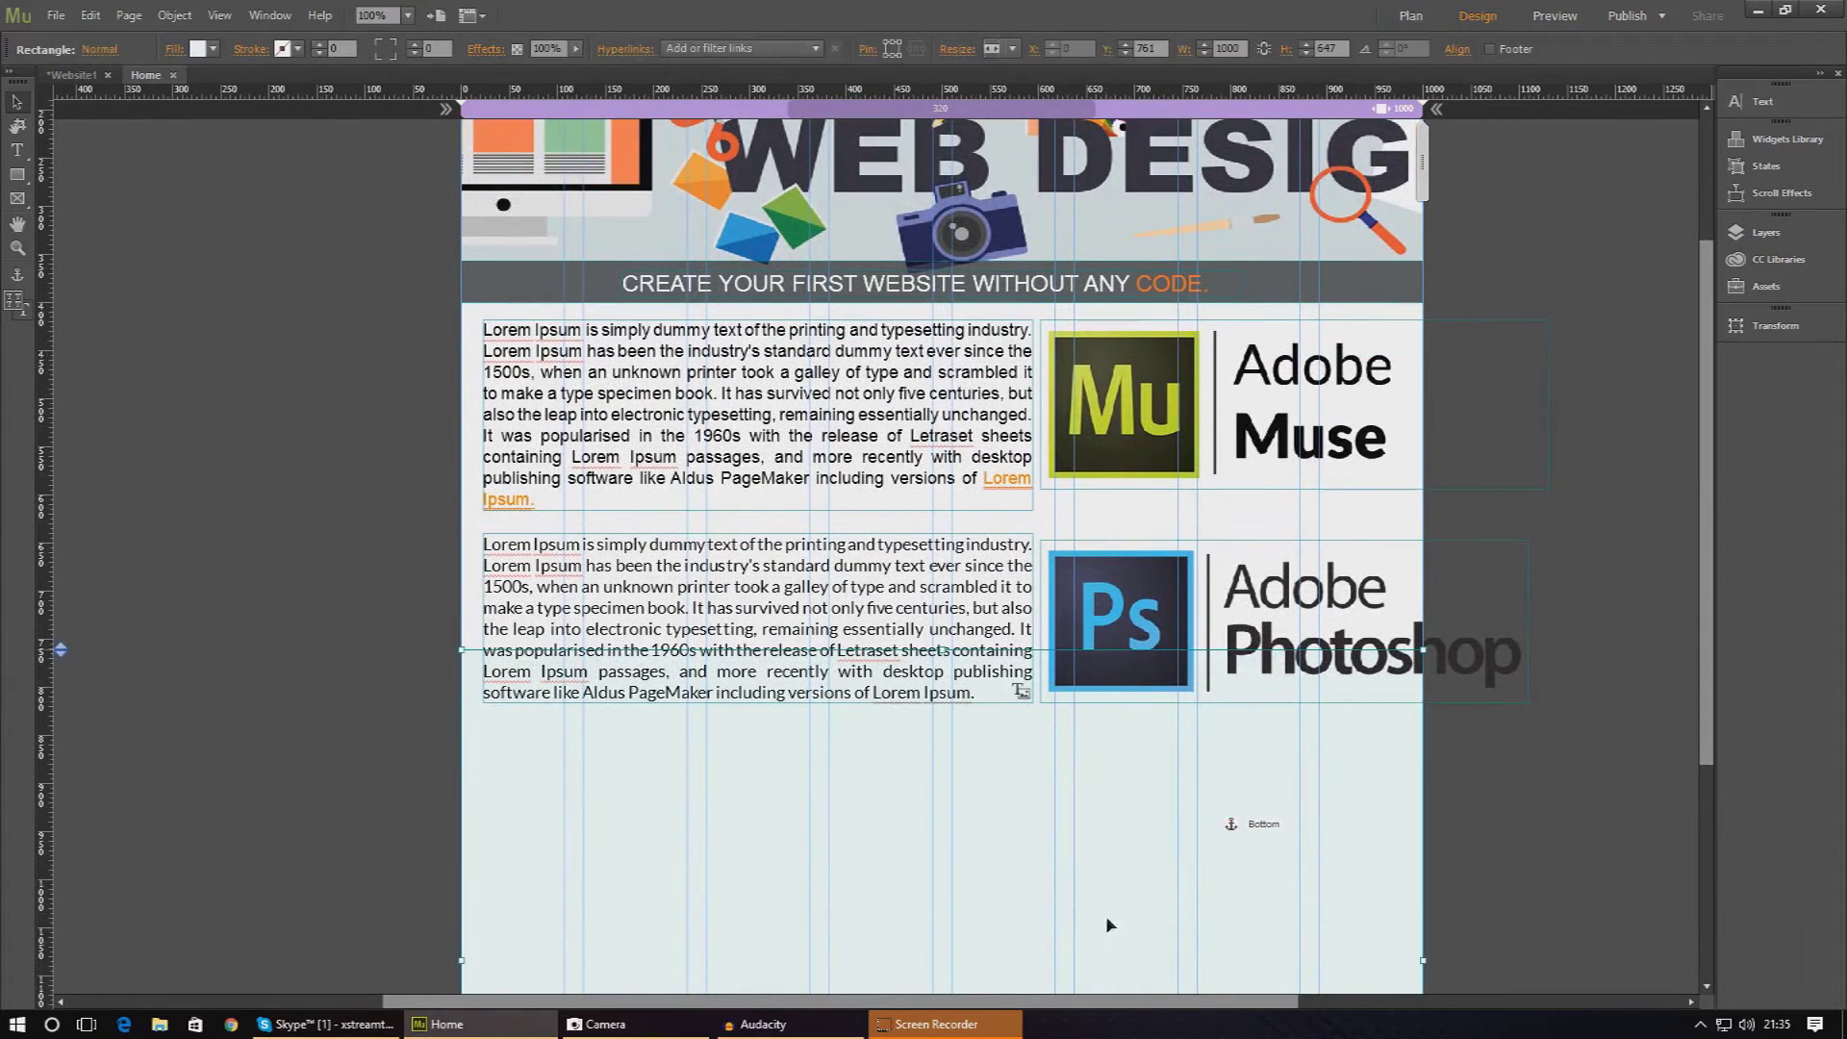
pyautogui.scroll(-3, 1127, 915)
pyautogui.scroll(-3, 1127, 915)
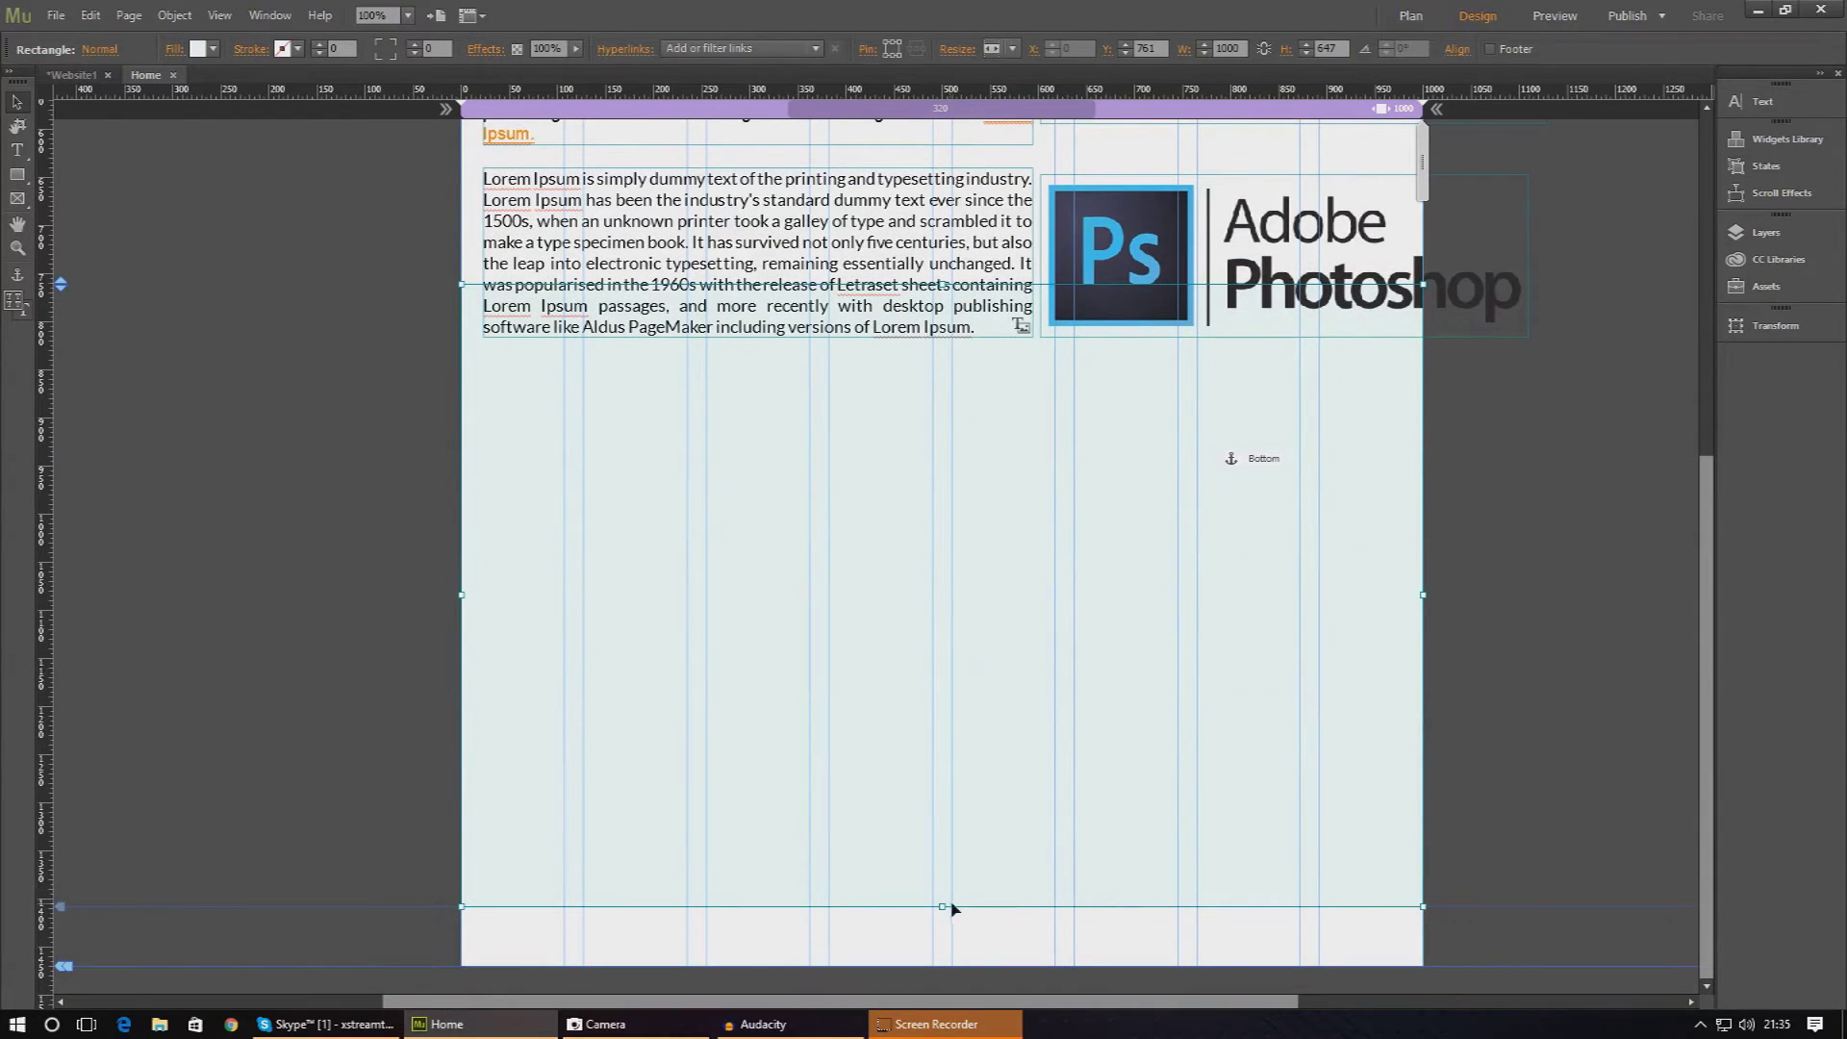
pyautogui.moveTo(939, 907); pyautogui.dragTo(938, 1035)
pyautogui.scroll(-2, 961, 866)
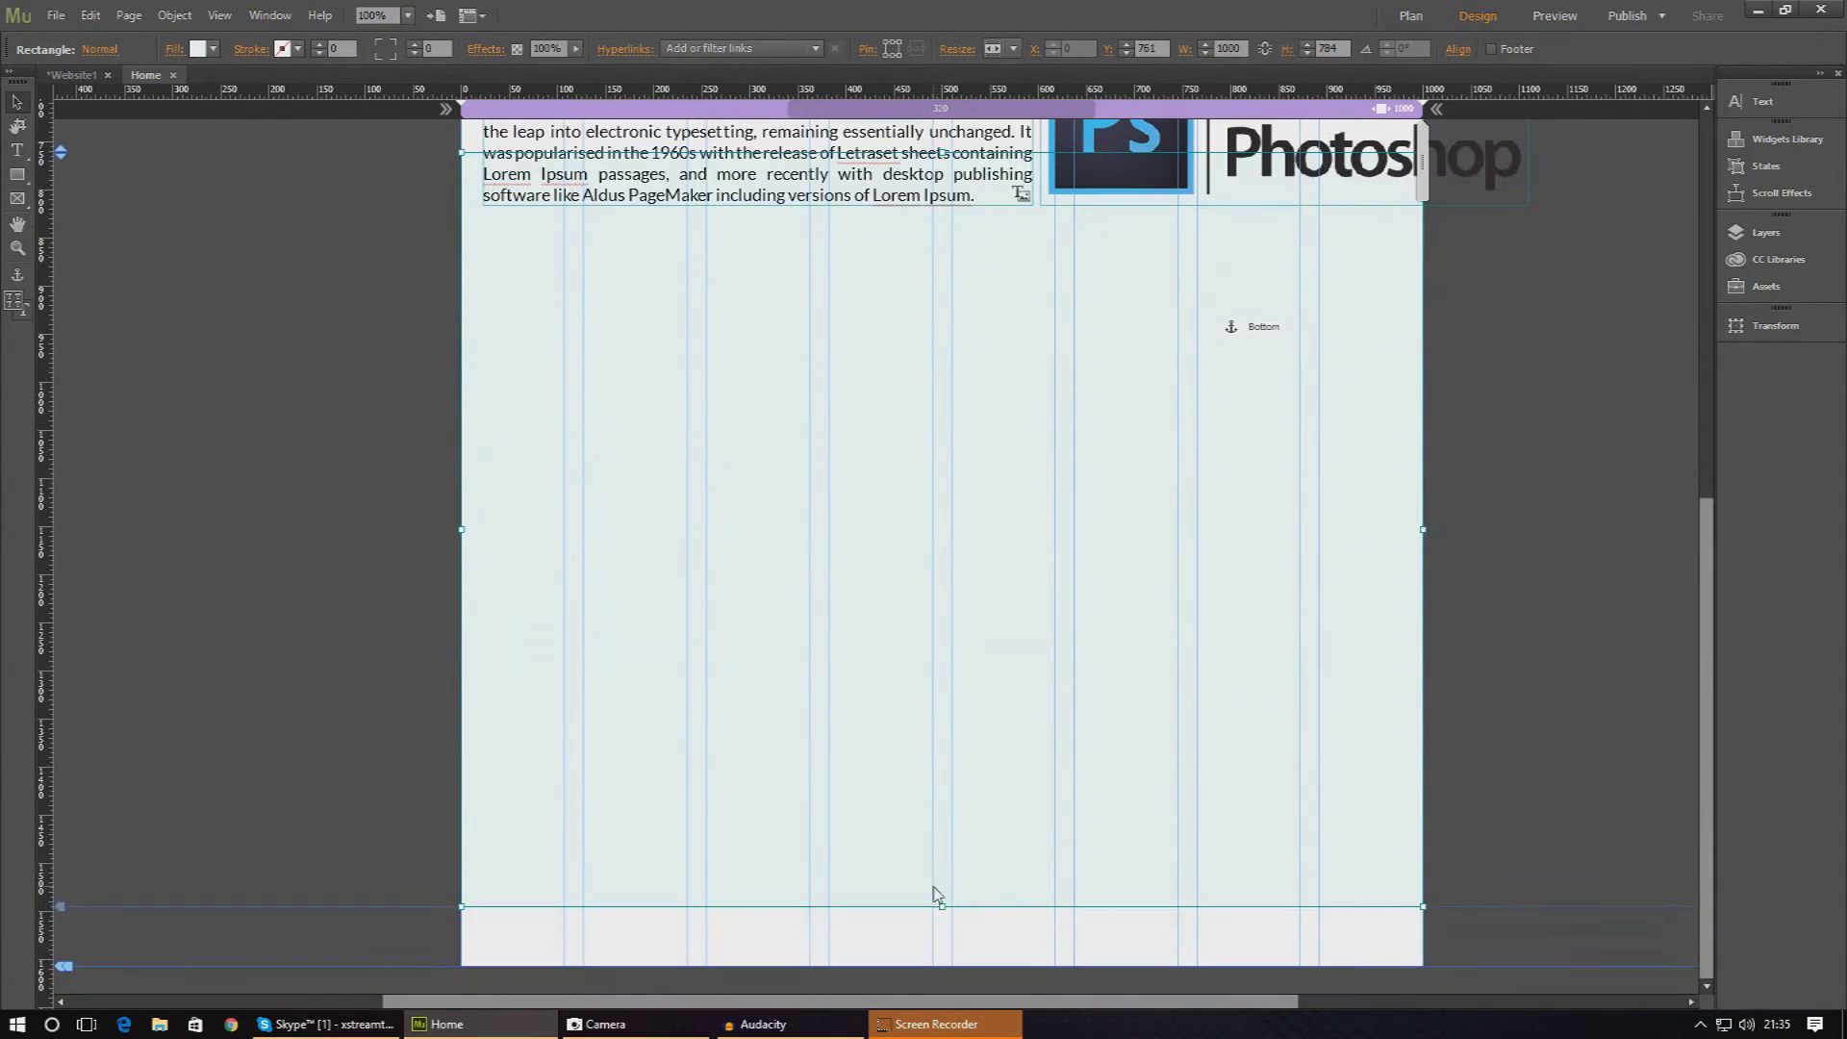
pyautogui.moveTo(940, 908); pyautogui.dragTo(942, 967)
# - Move the Bottom anchor down to the foot of the page and deselect it
pyautogui.moveTo(1260, 273); pyautogui.dragTo(962, 930)
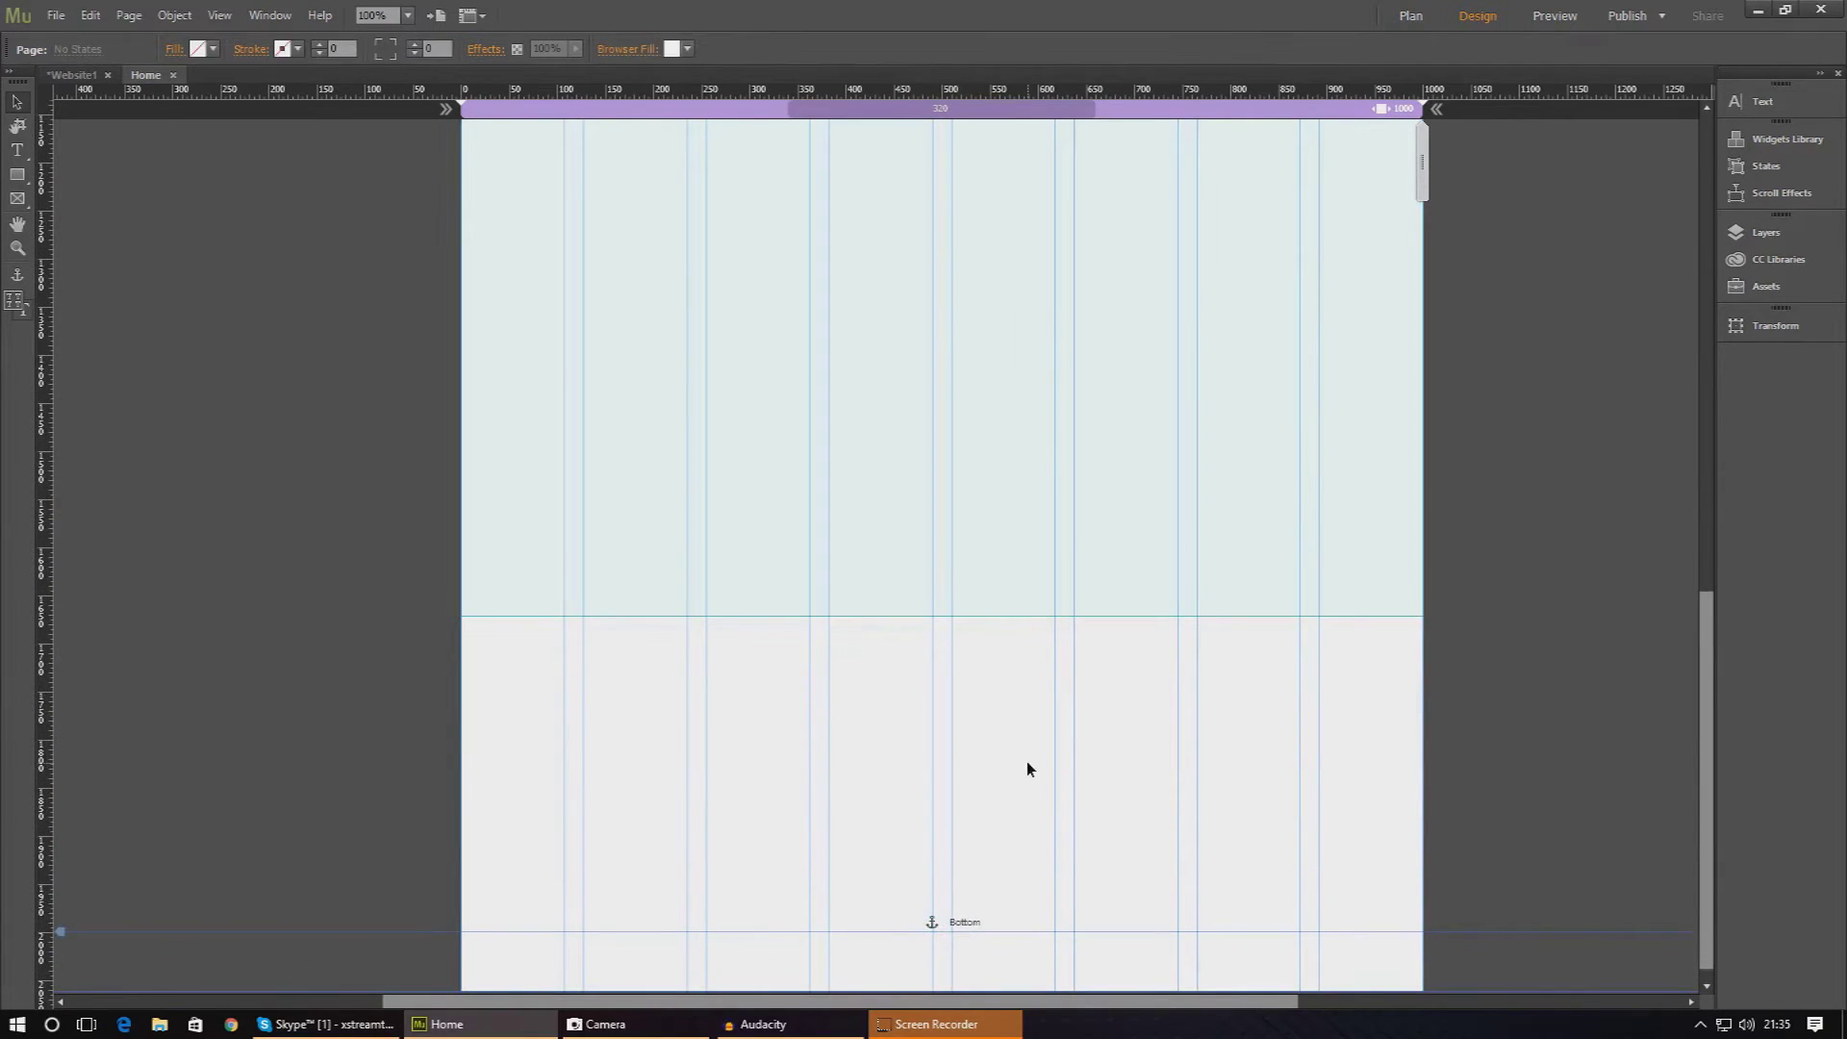
pyautogui.click(1007, 695)
pyautogui.scroll(3, 1006, 694)
pyautogui.scroll(6, 1007, 691)
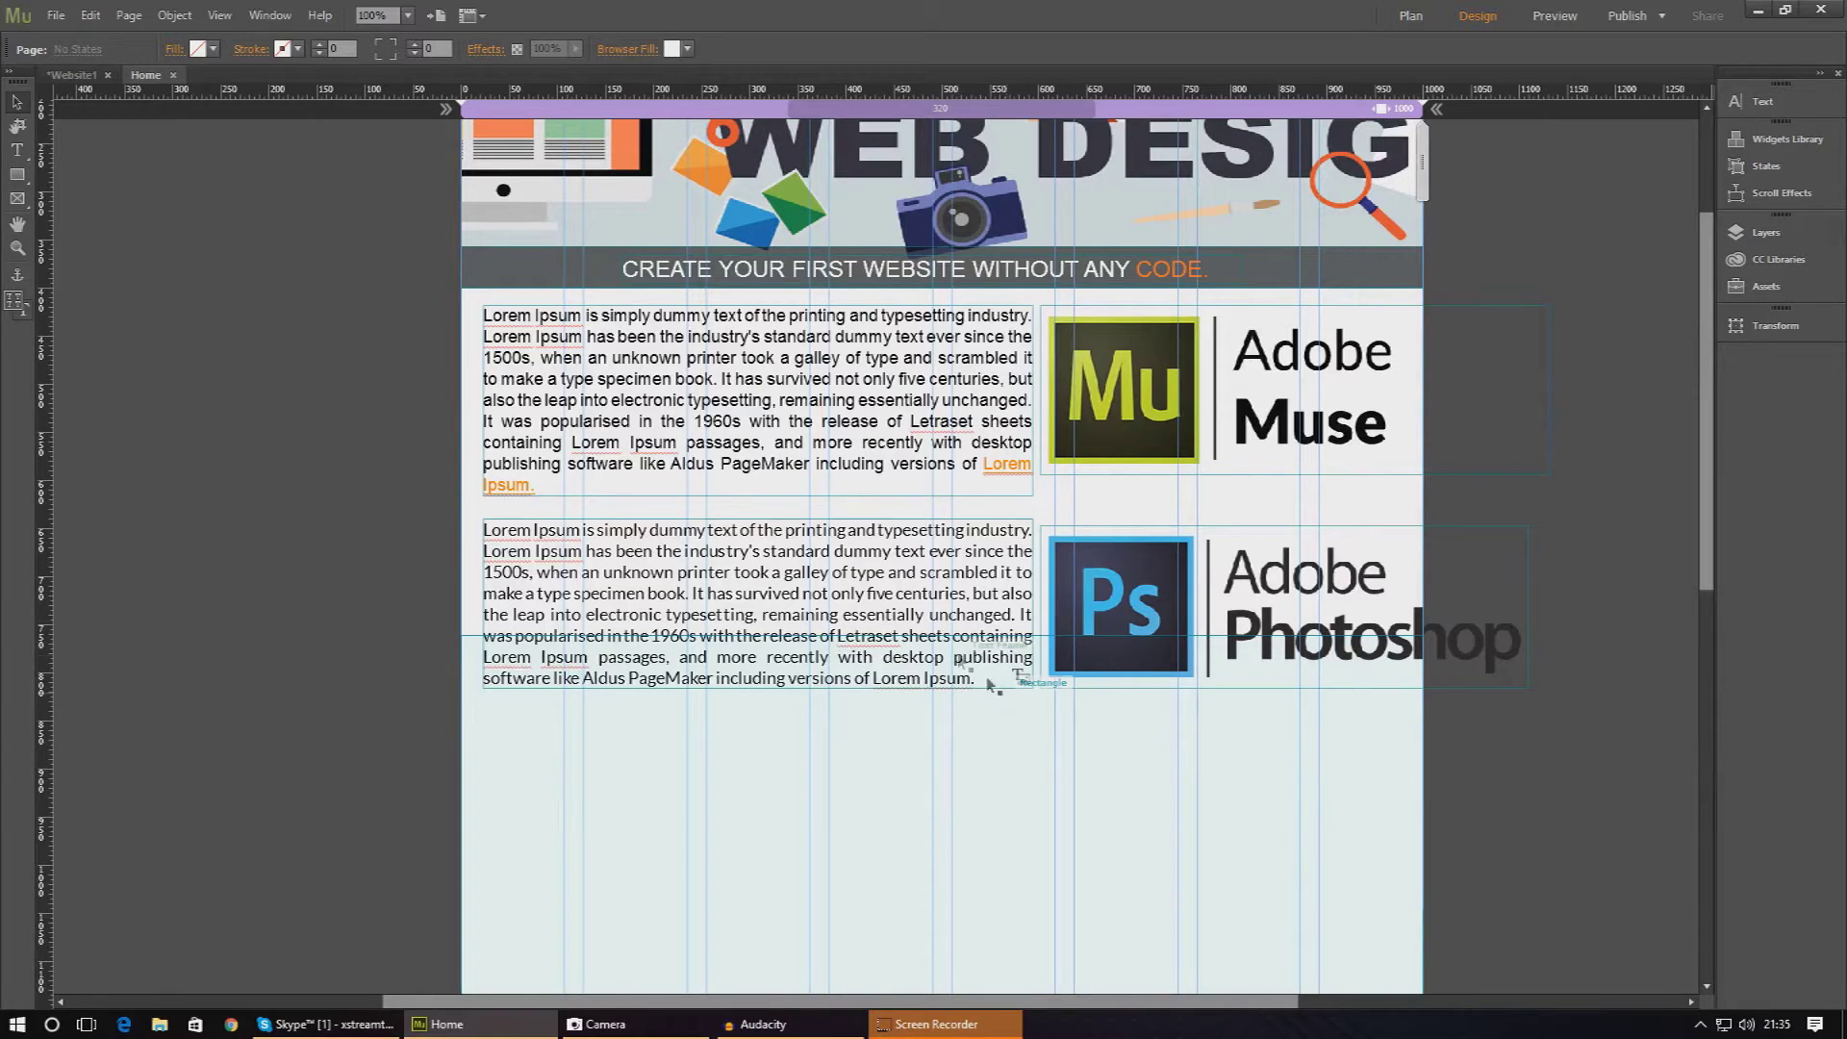
# - Highlight the closing 'Lorem Ipsum.' in the lower text frame and link it to the Bottom anchor
pyautogui.click(1159, 550)
pyautogui.click(1153, 421)
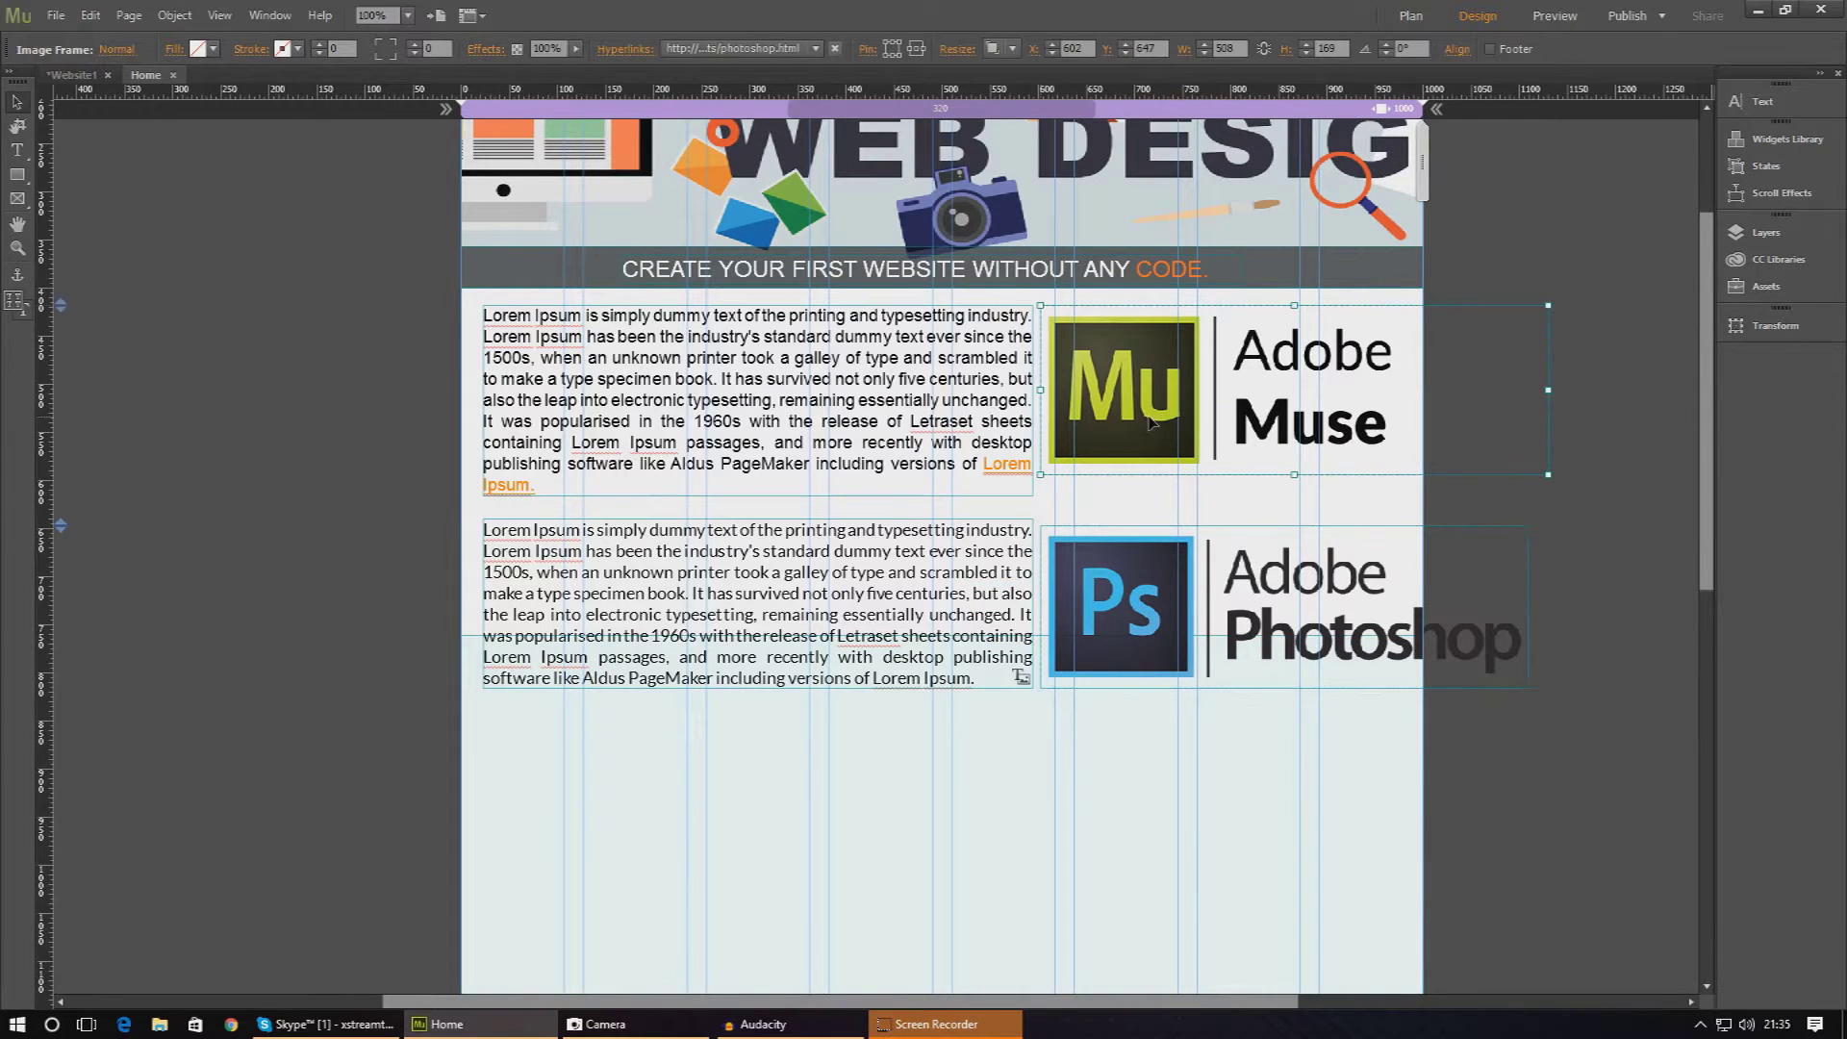
pyautogui.click(824, 620)
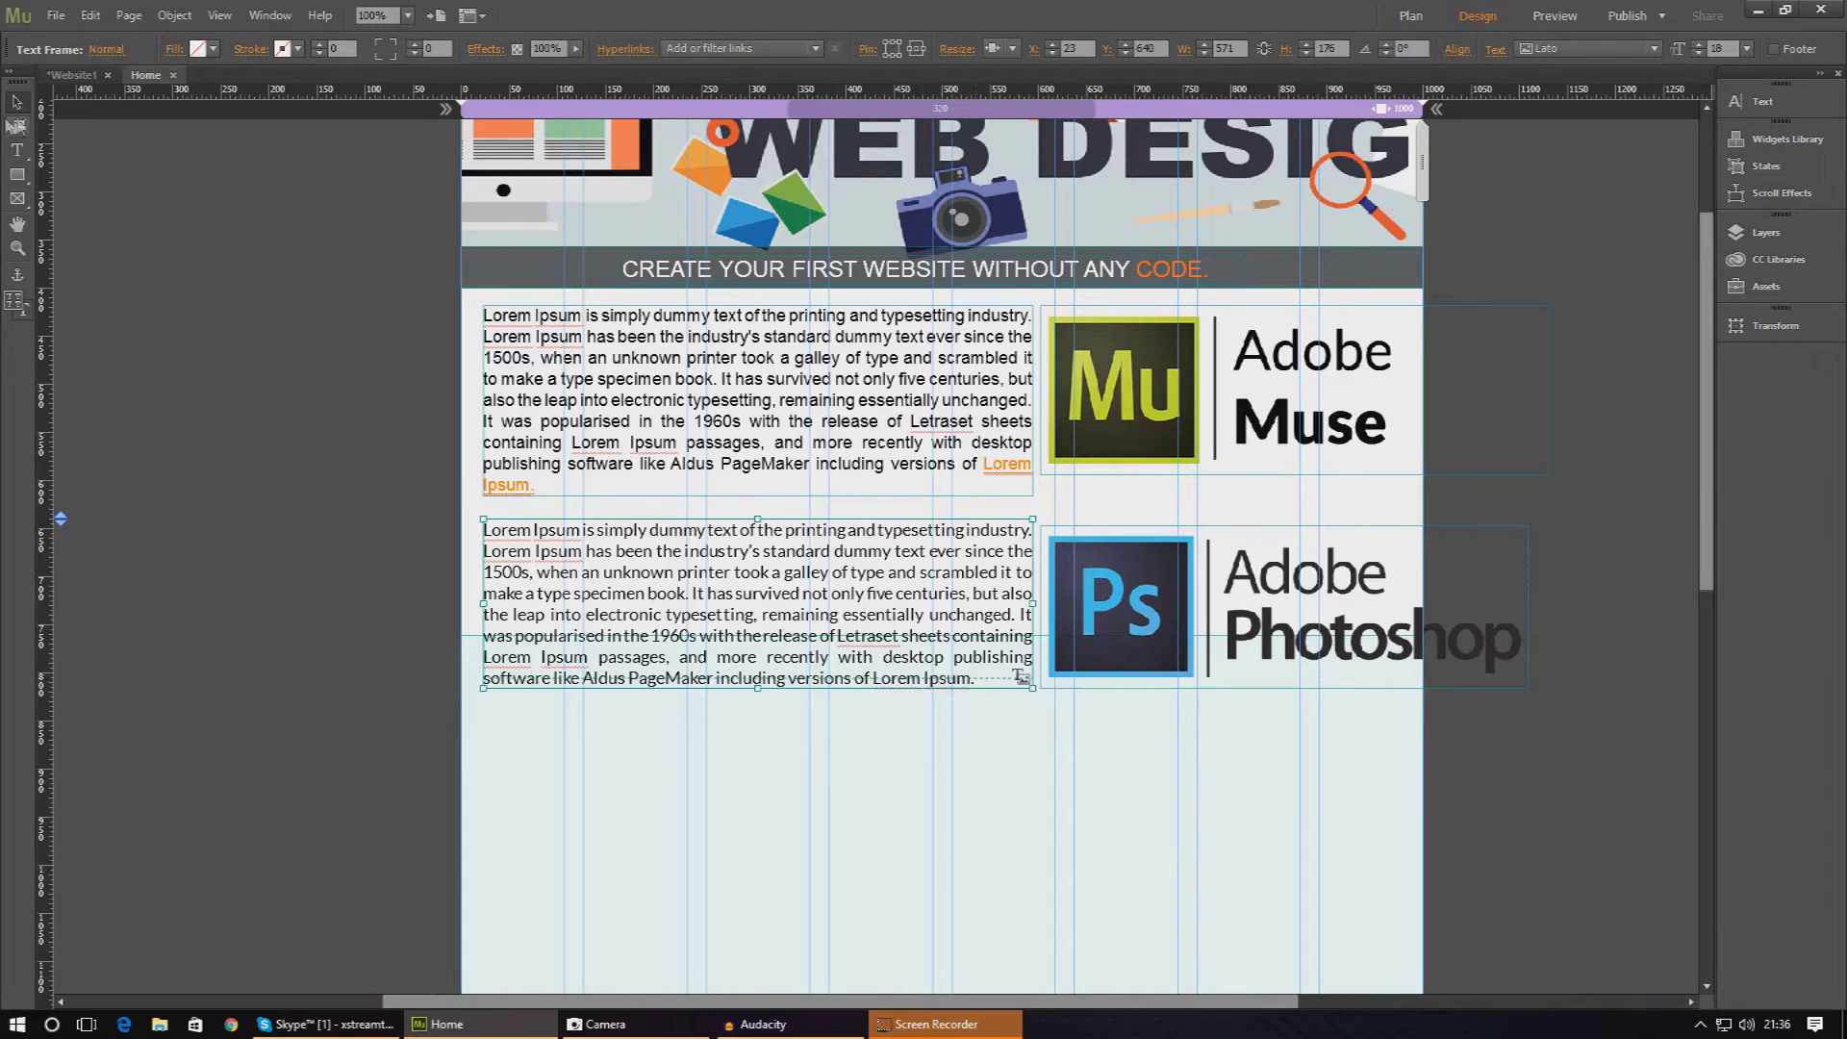
pyautogui.click(18, 150)
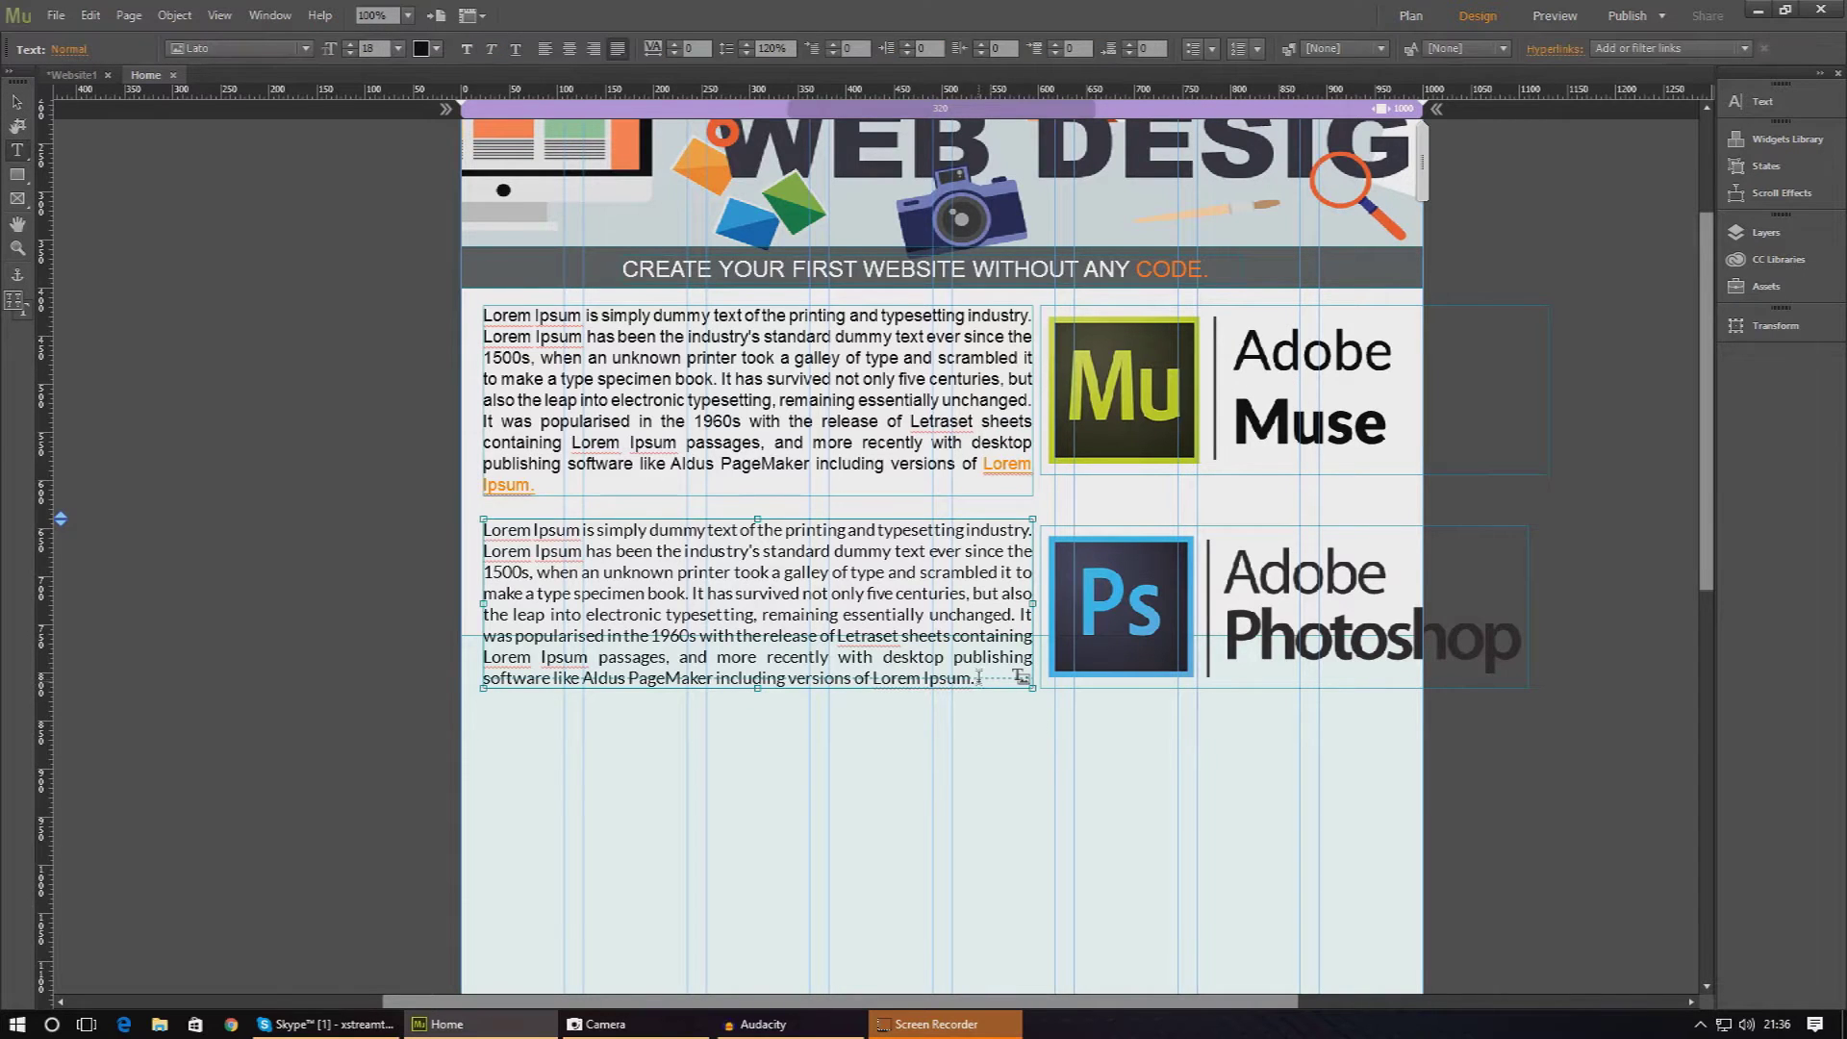
pyautogui.moveTo(979, 677); pyautogui.dragTo(876, 687)
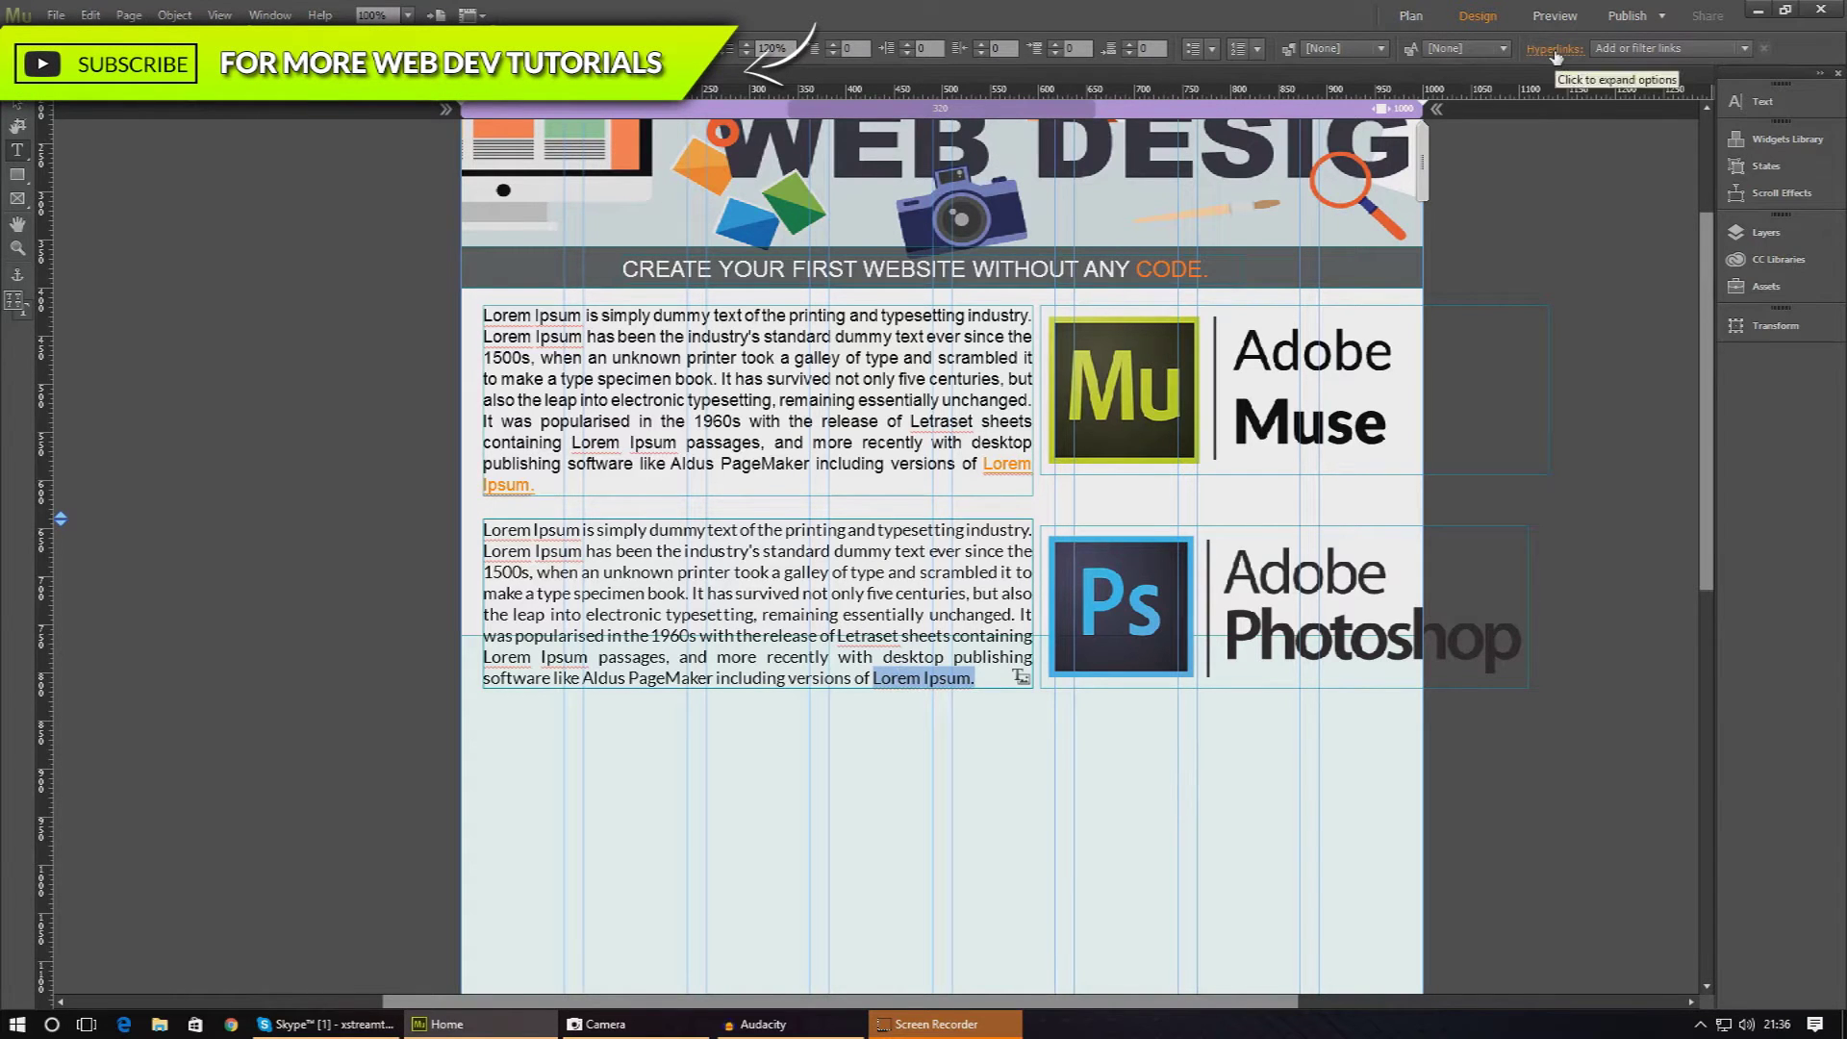
pyautogui.click(1642, 53)
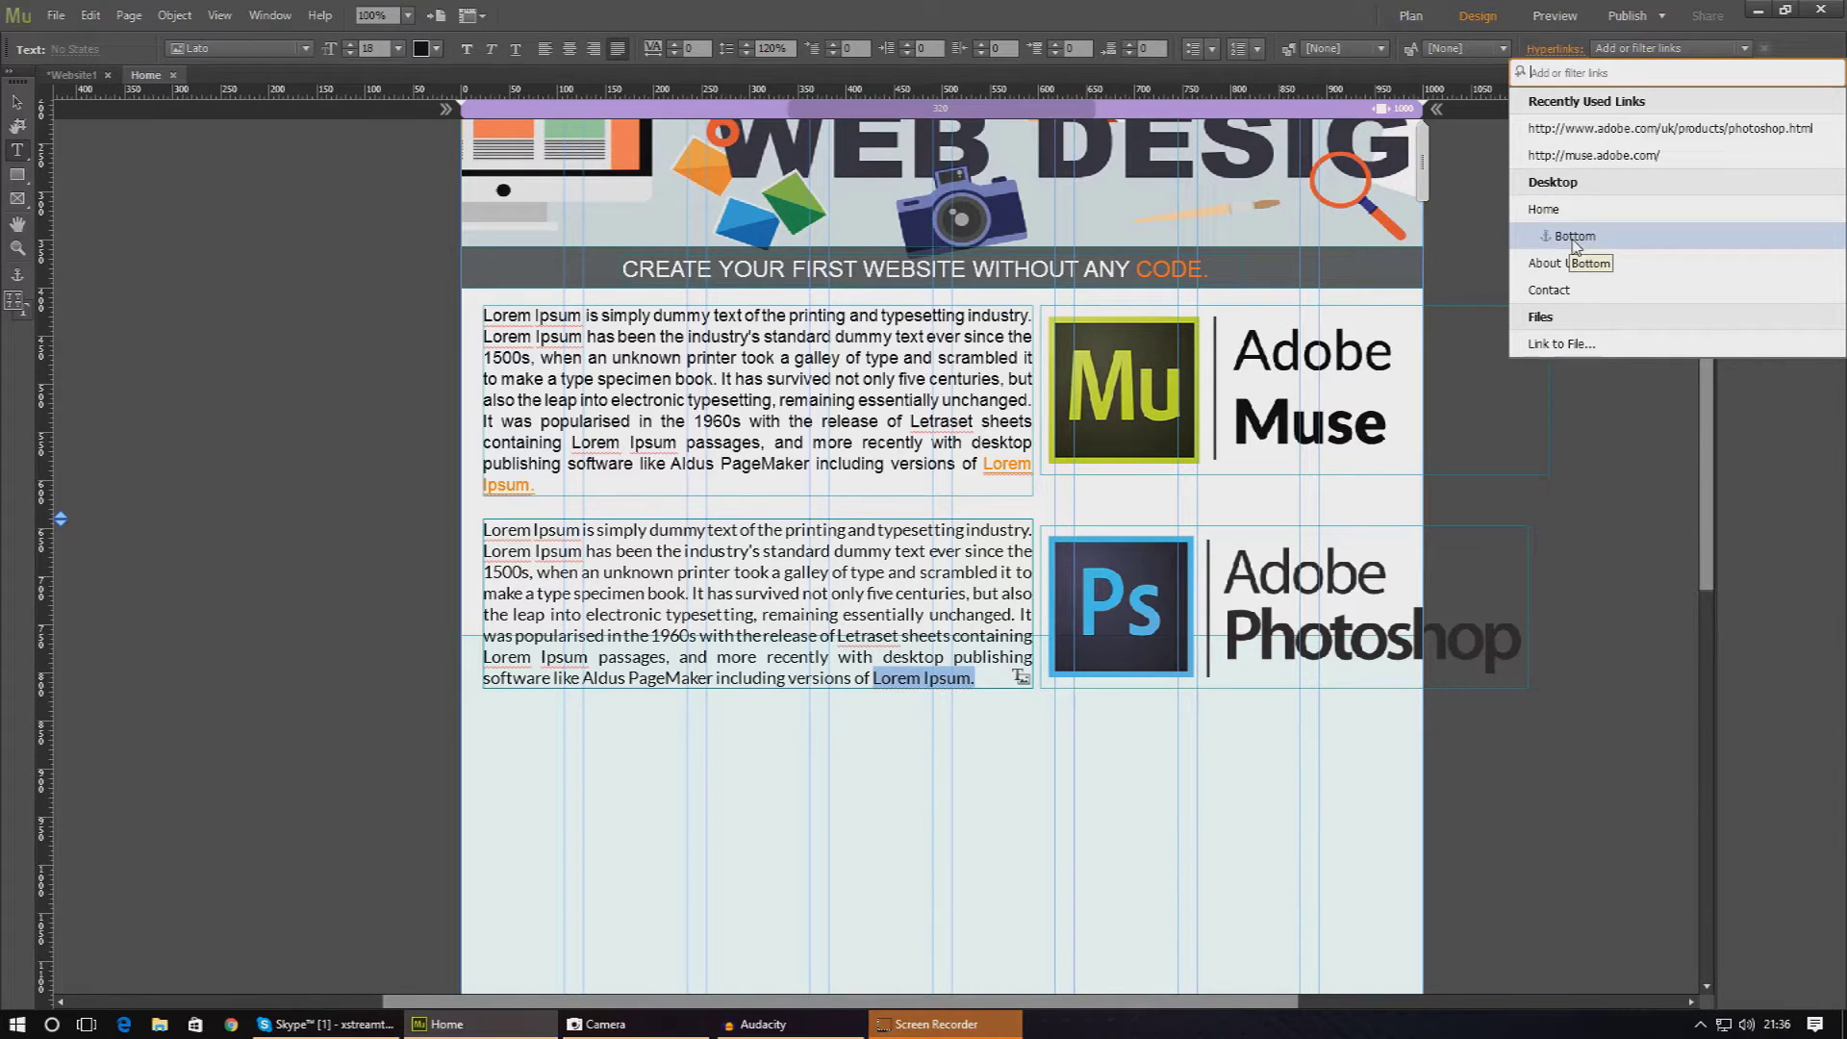
pyautogui.click(1574, 240)
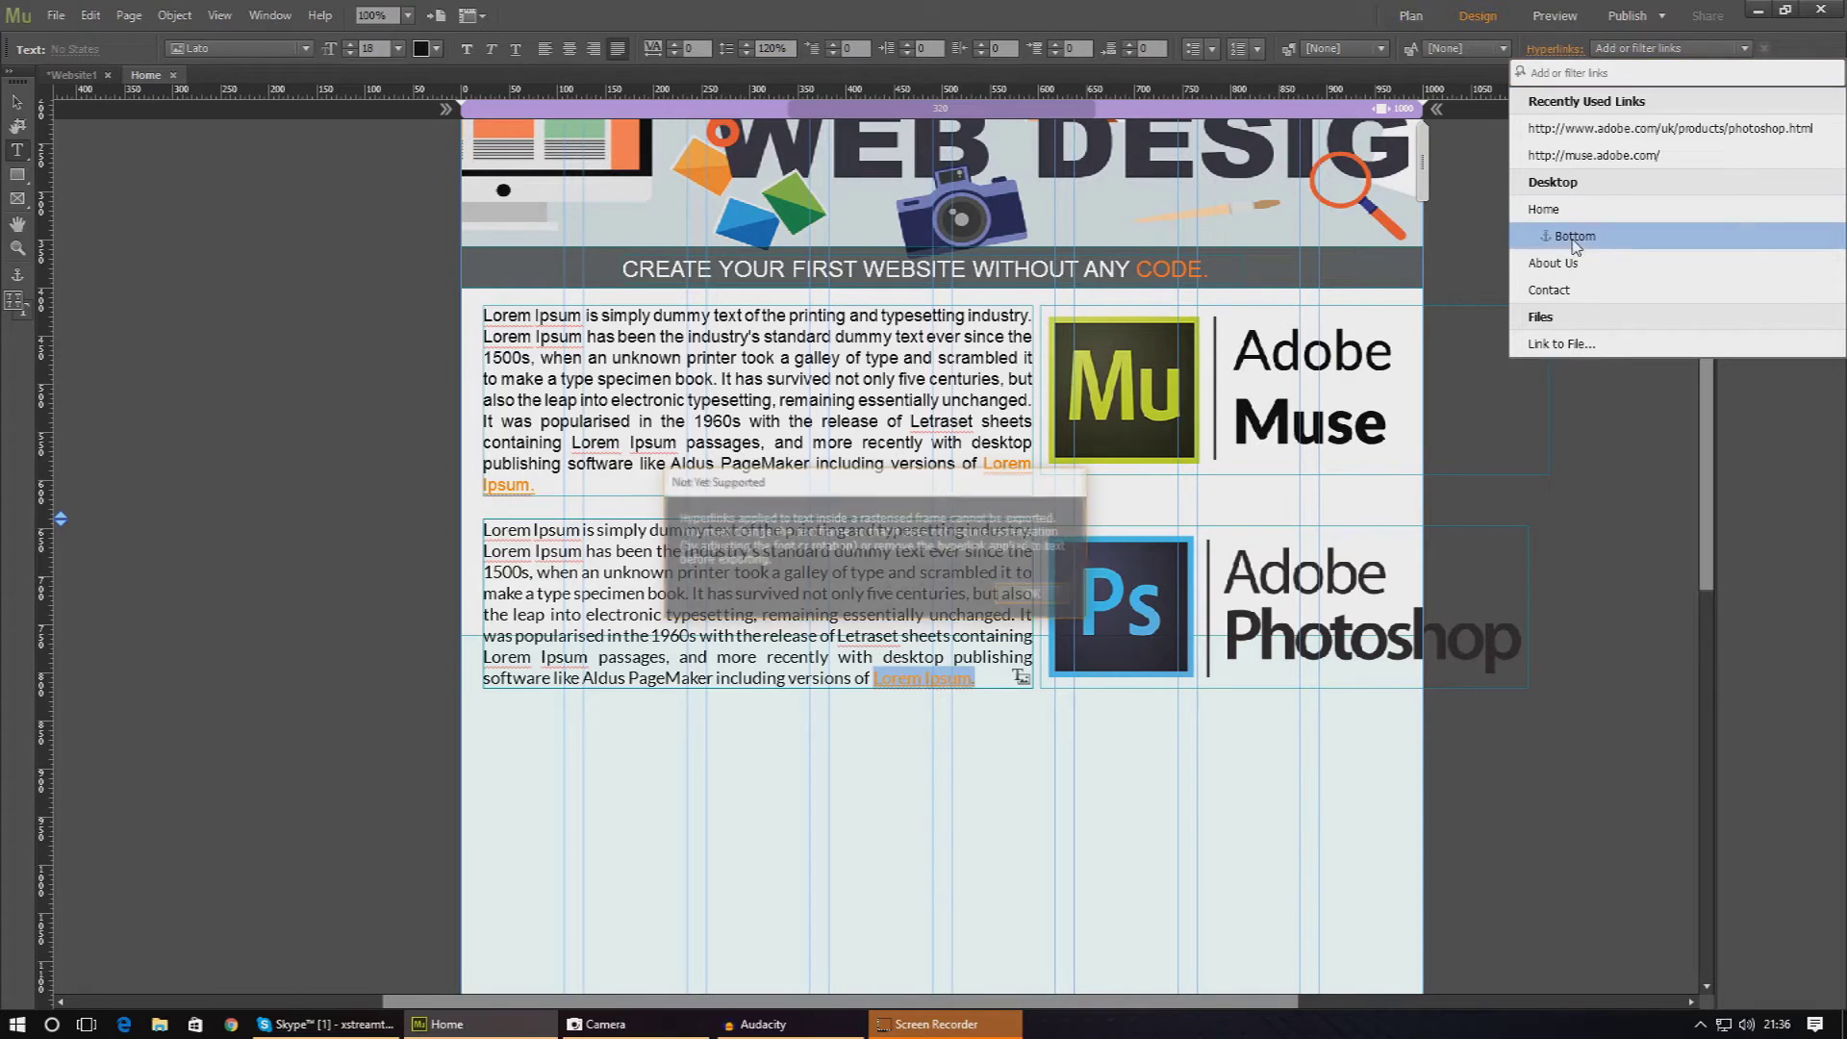
# - Dismiss the Not Yet Supported warning, recheck the 'Lorem Ipsum.' hyperlink options, then preview the page
pyautogui.click(1029, 595)
pyautogui.click(991, 673)
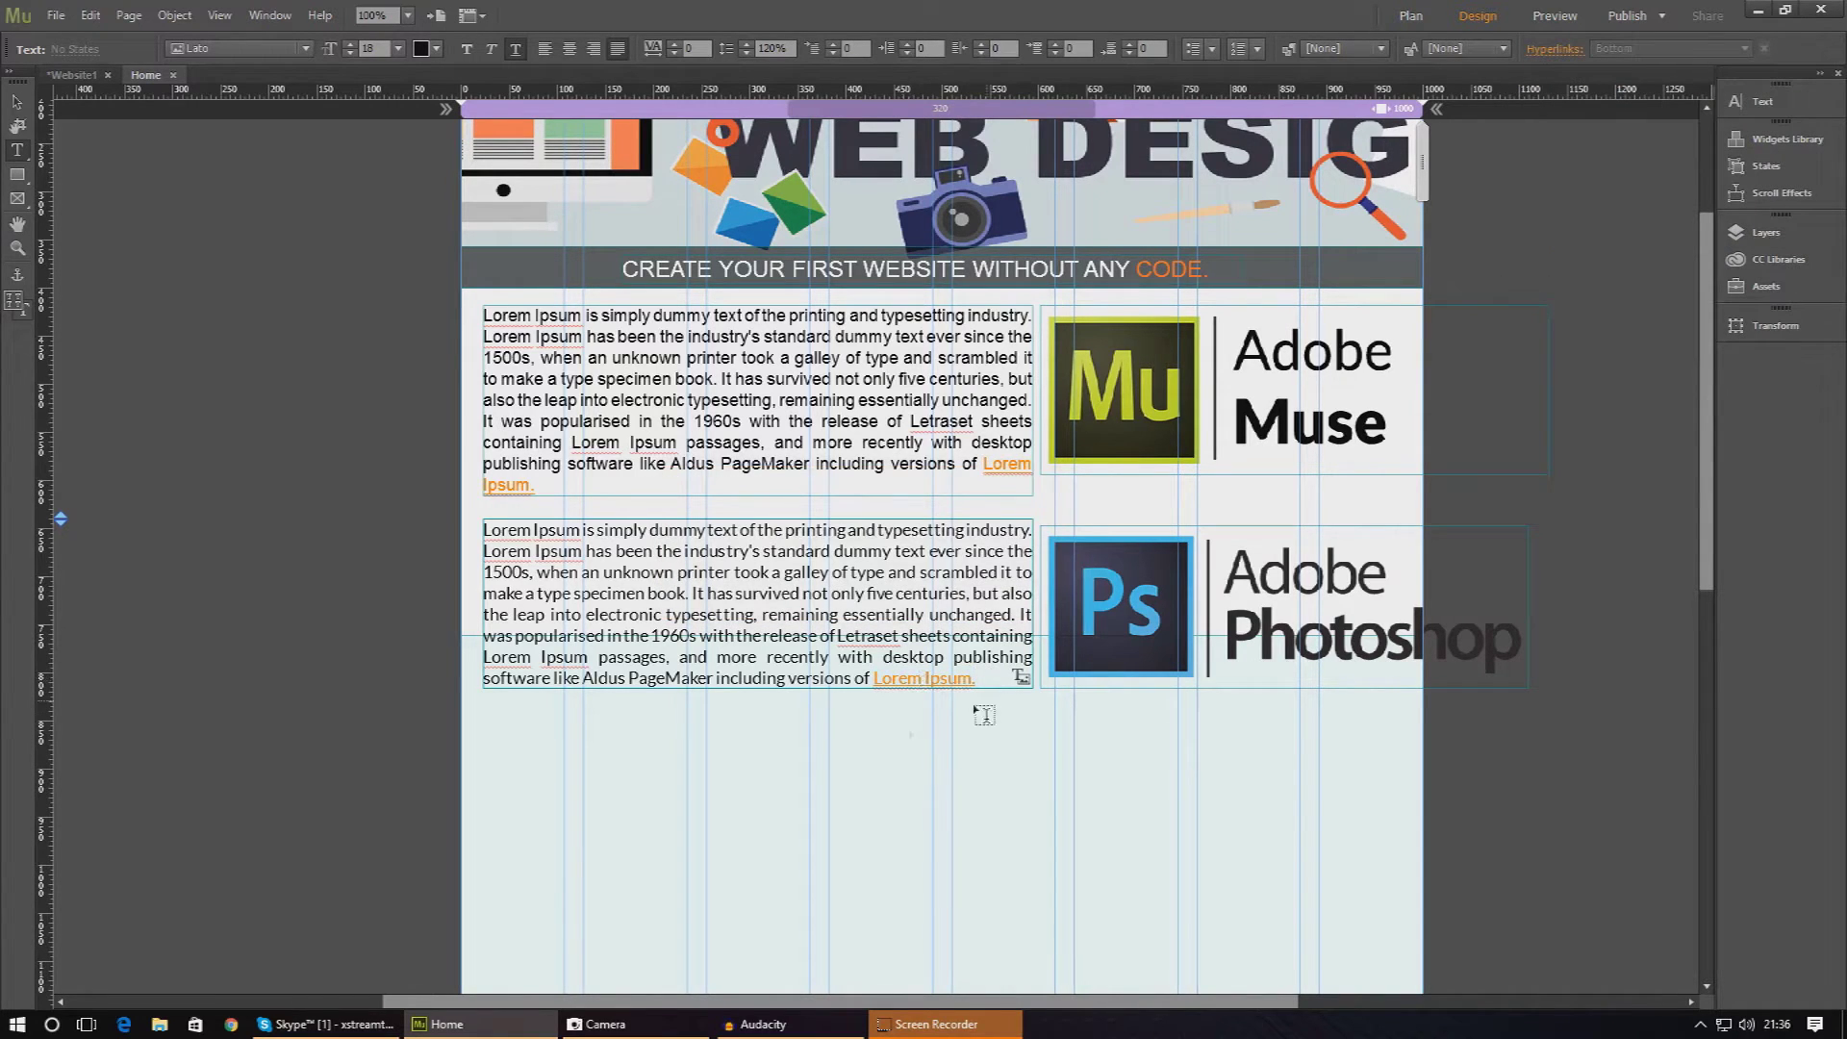
pyautogui.click(16, 102)
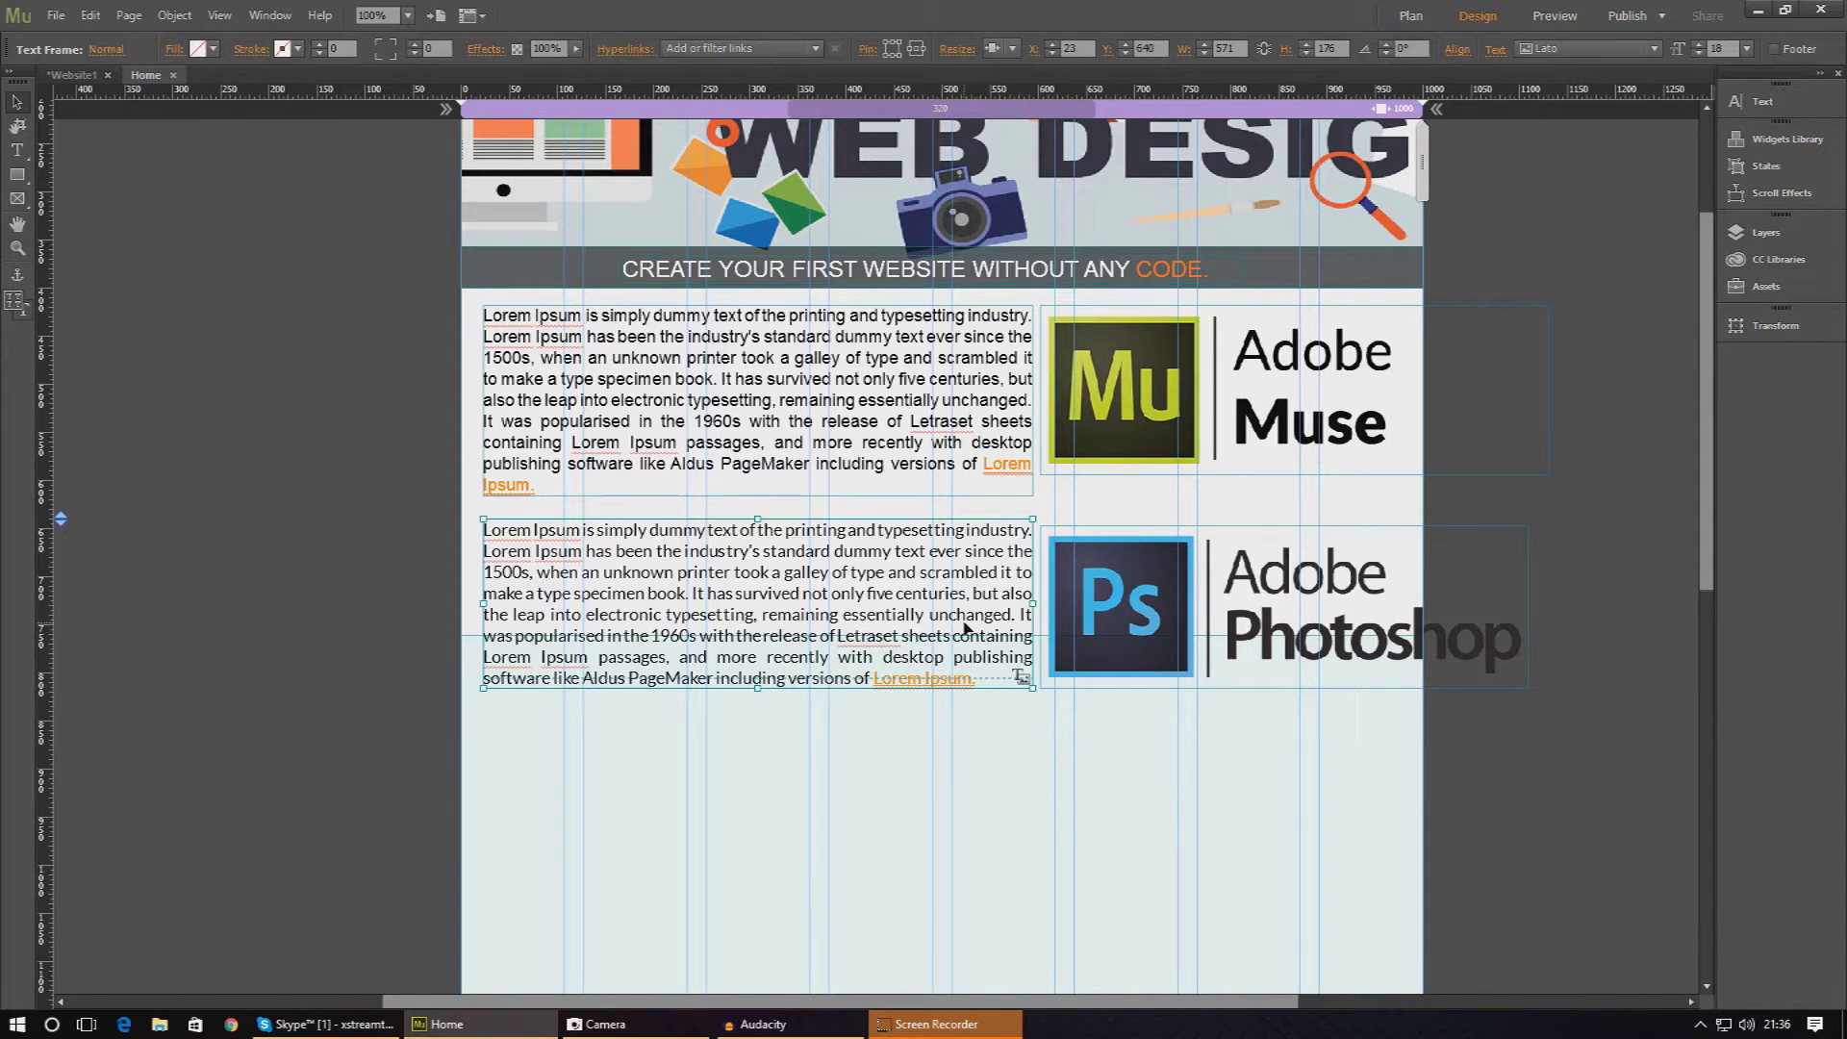
pyautogui.click(17, 150)
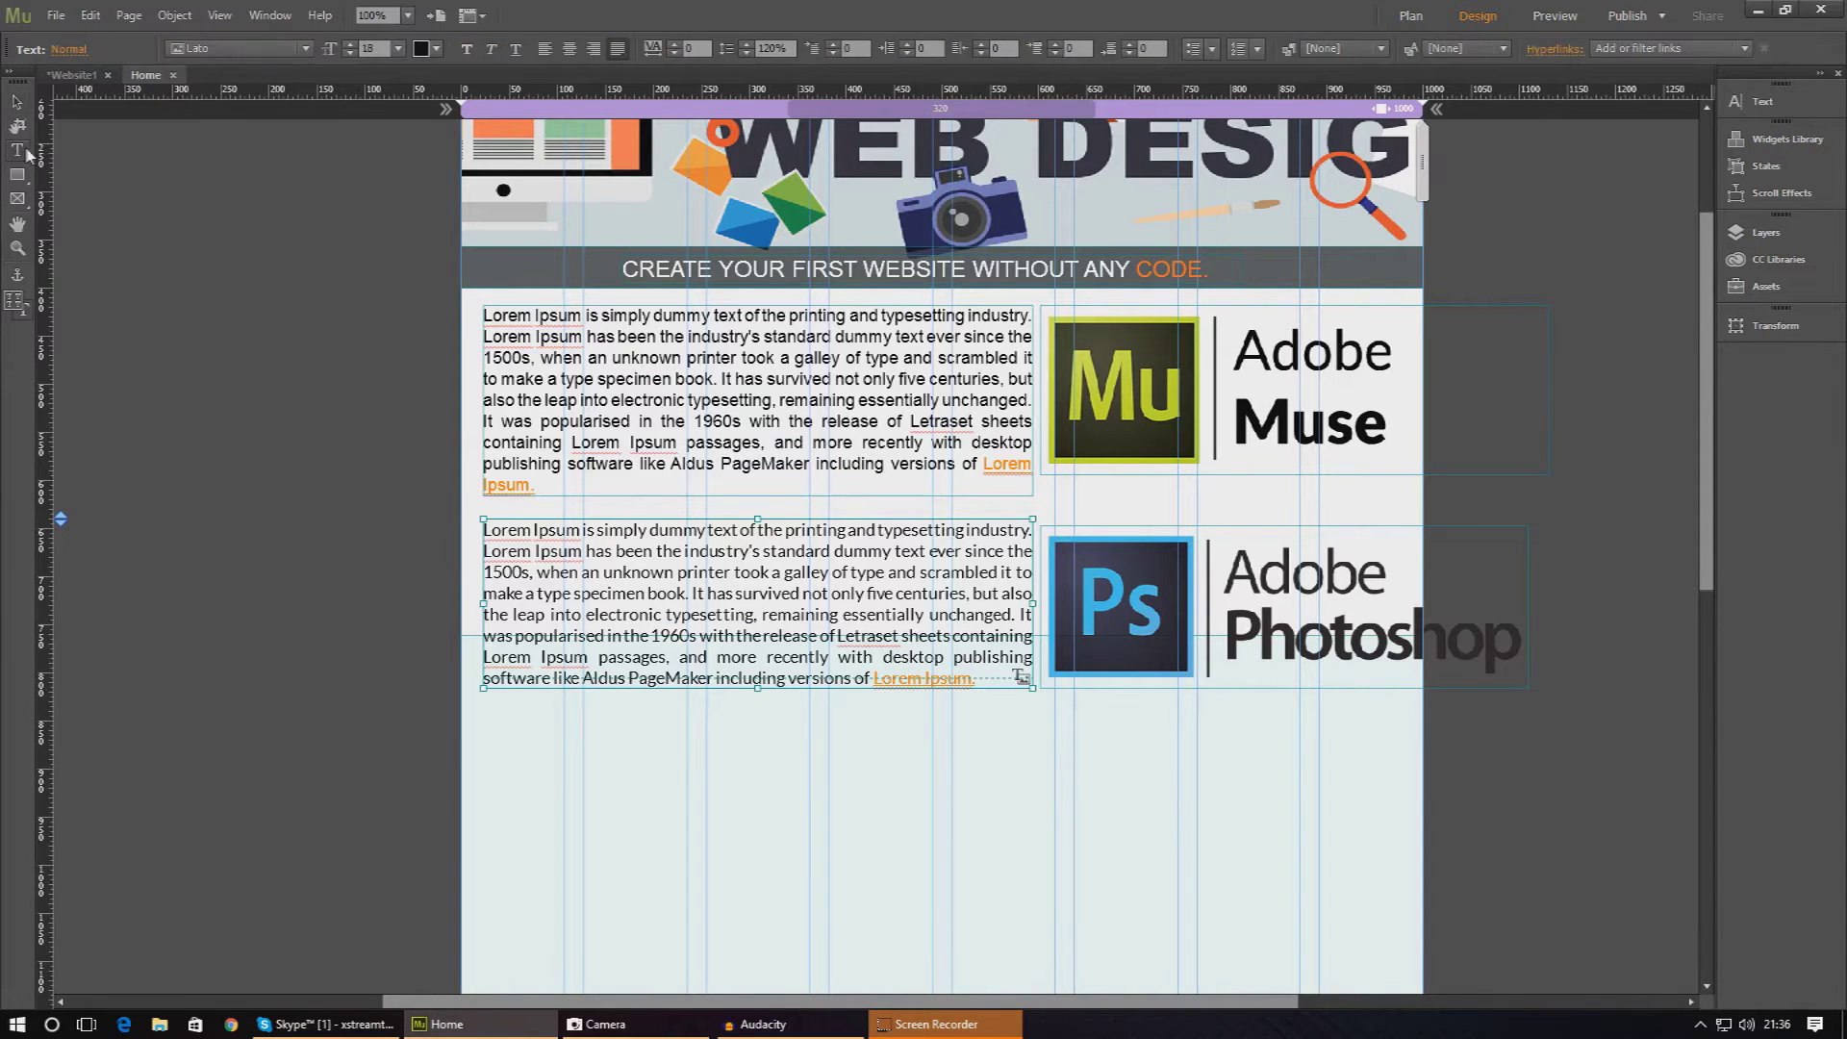
pyautogui.moveTo(974, 677); pyautogui.dragTo(891, 677)
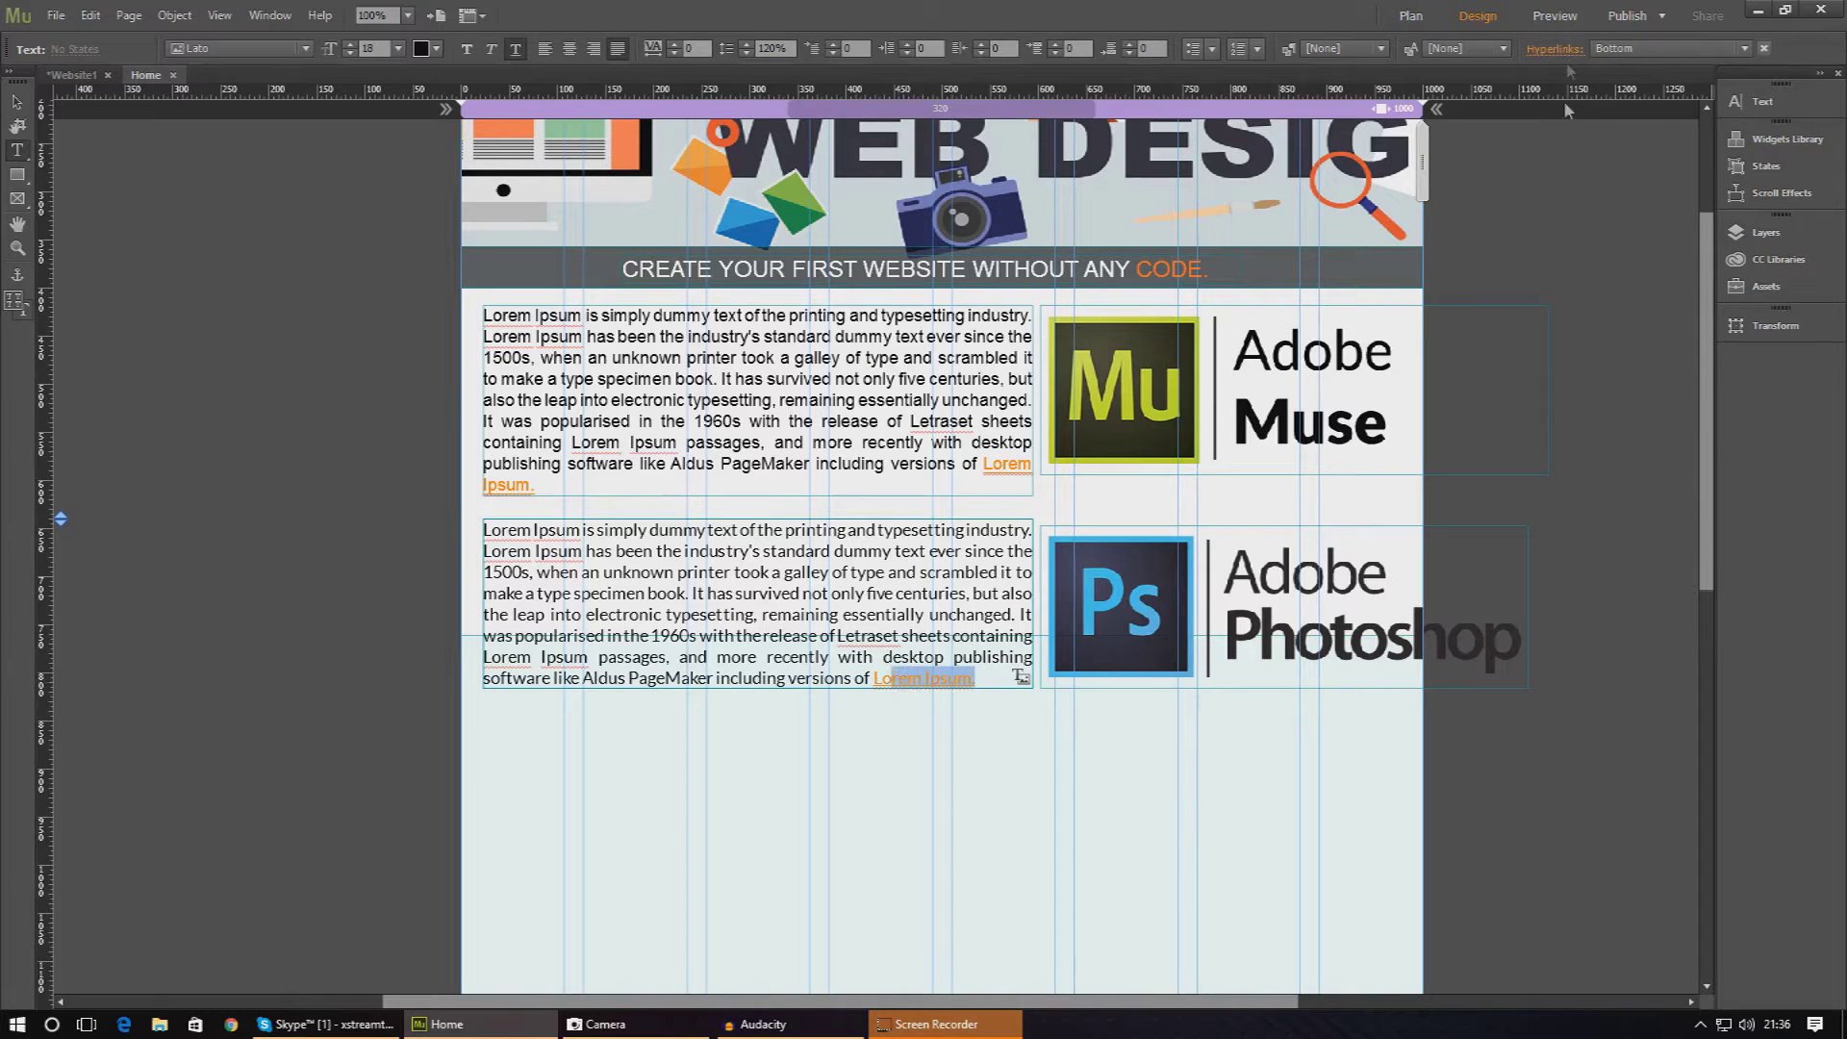
pyautogui.click(1555, 49)
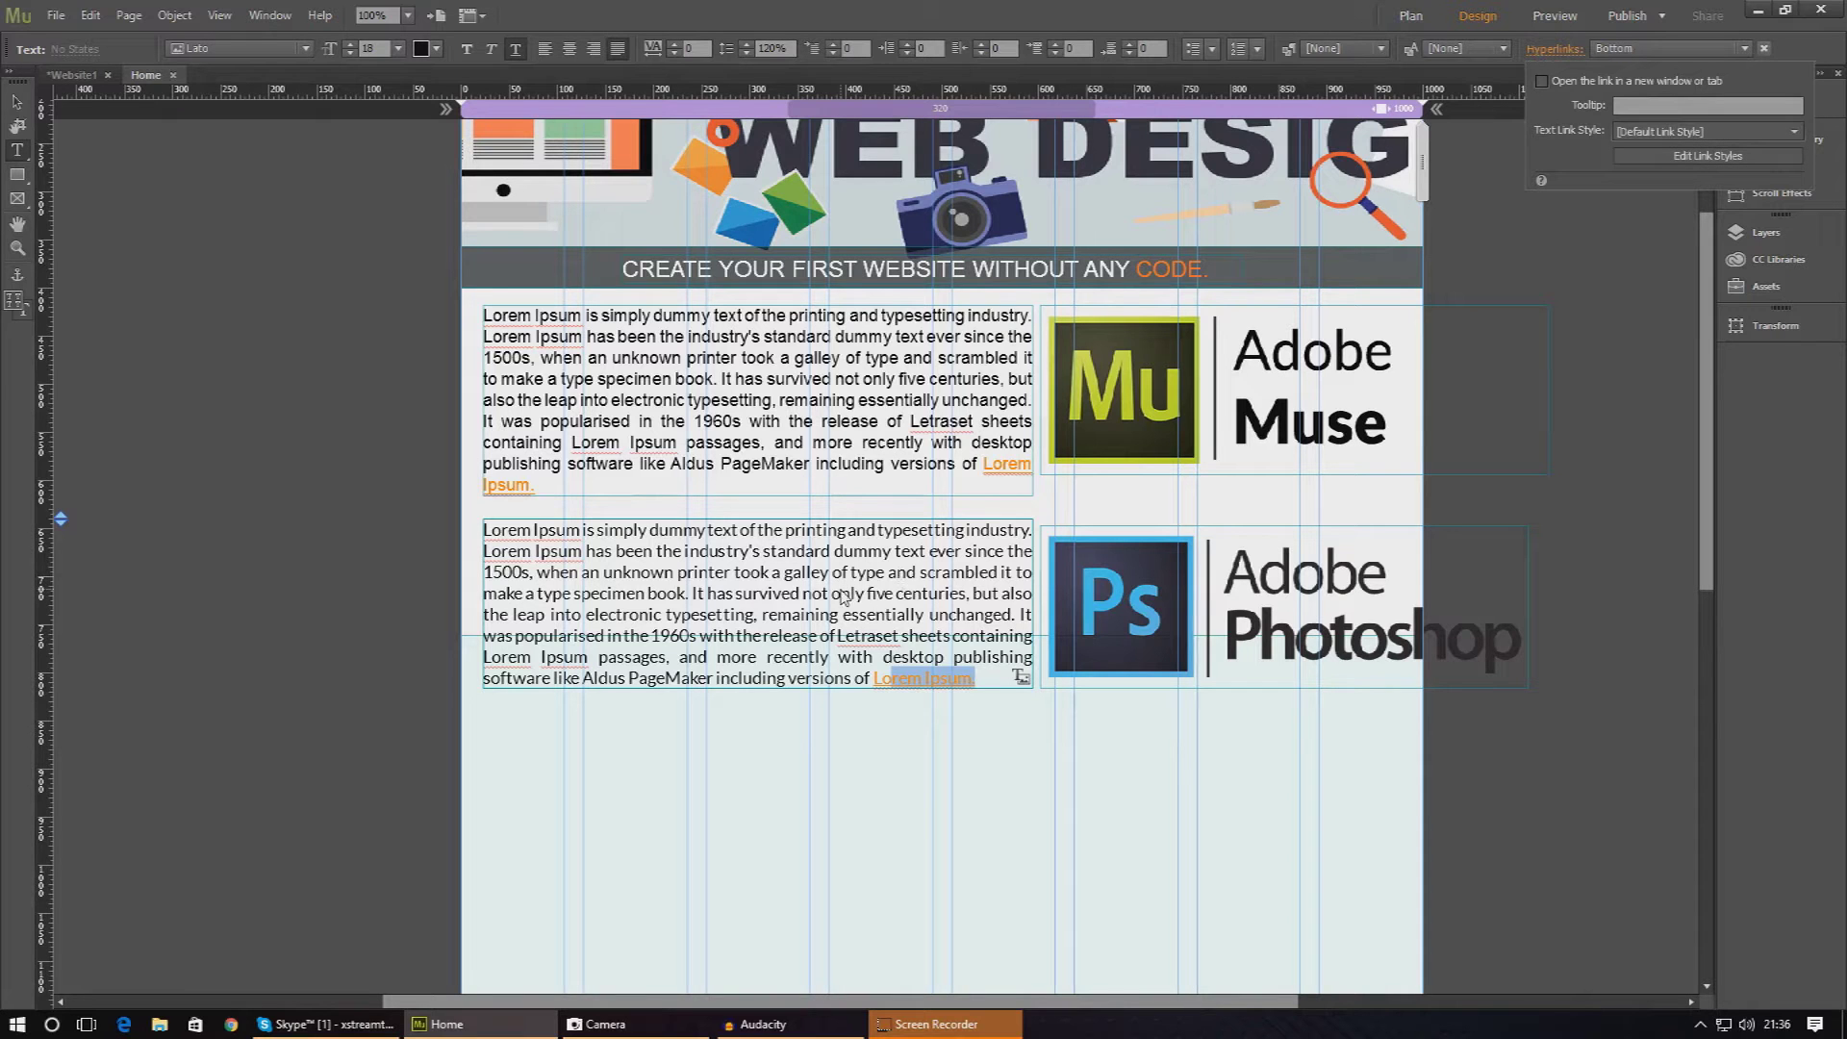
pyautogui.click(1548, 23)
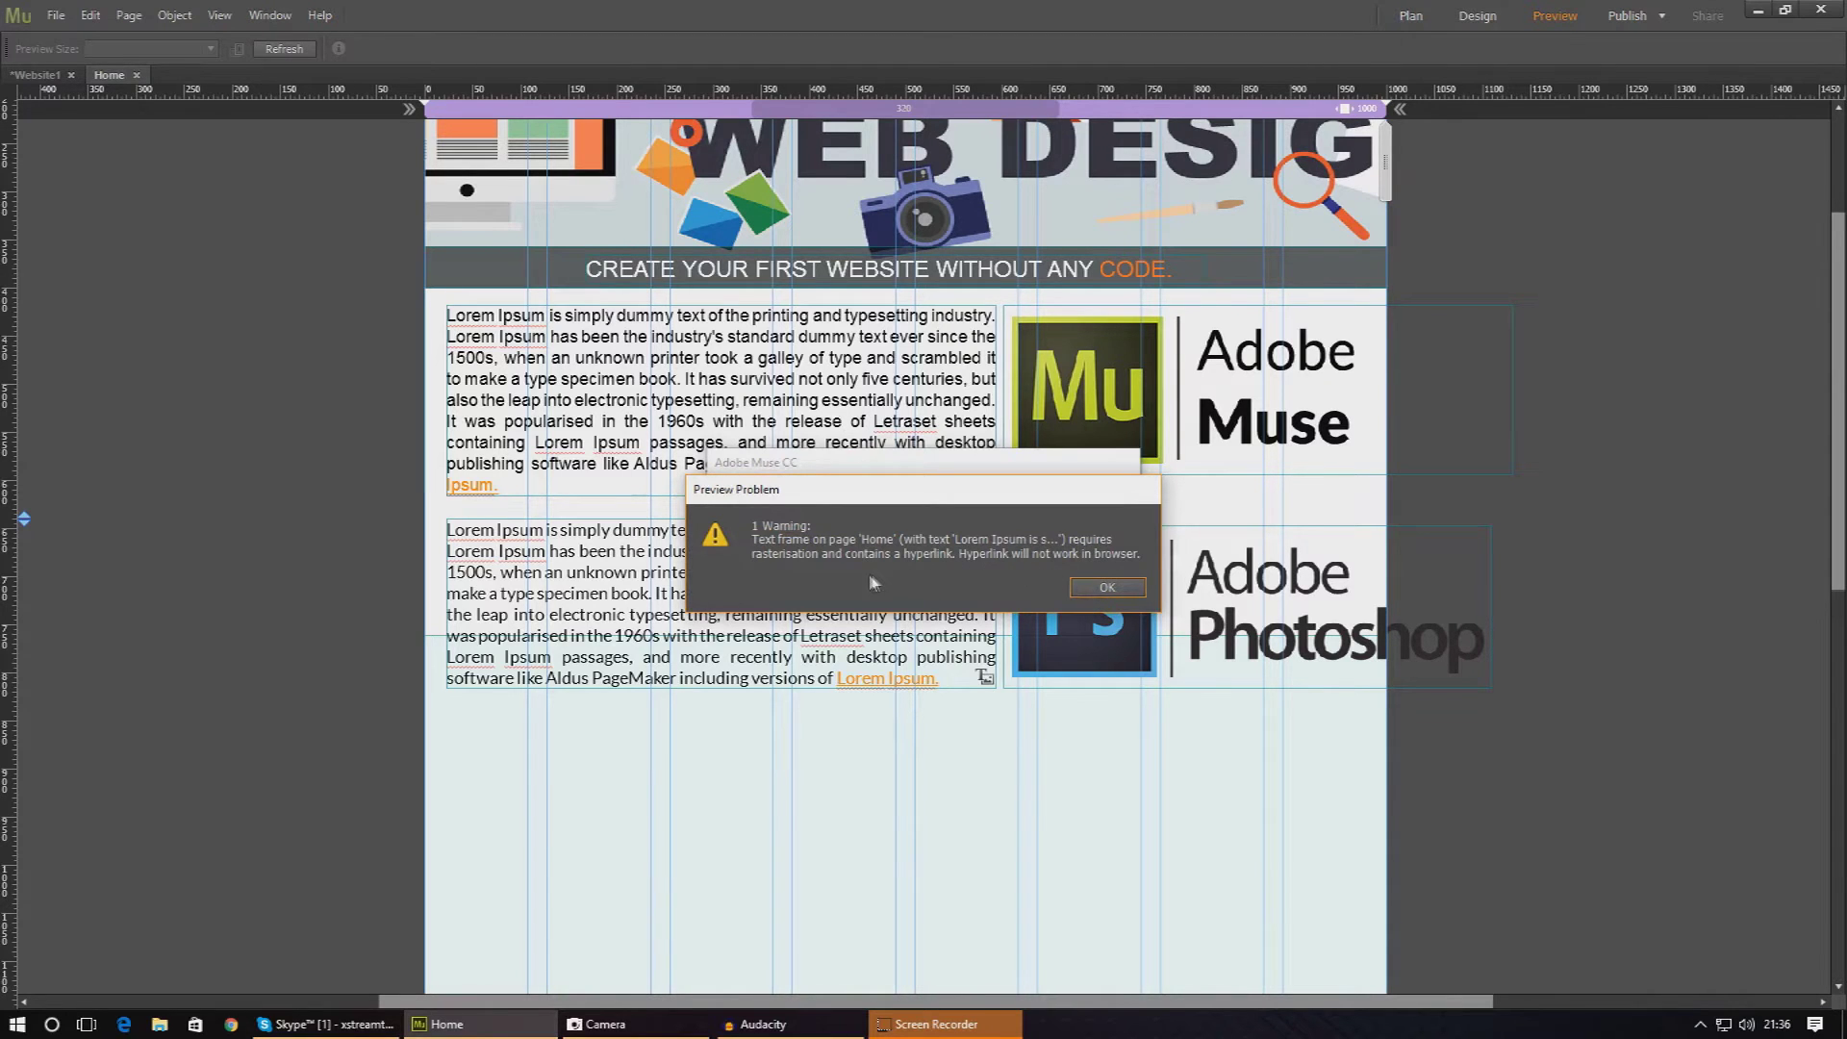
# - Dismiss the preview warning, scroll the preview, and go back to Design view with nothing selected
pyautogui.click(1141, 588)
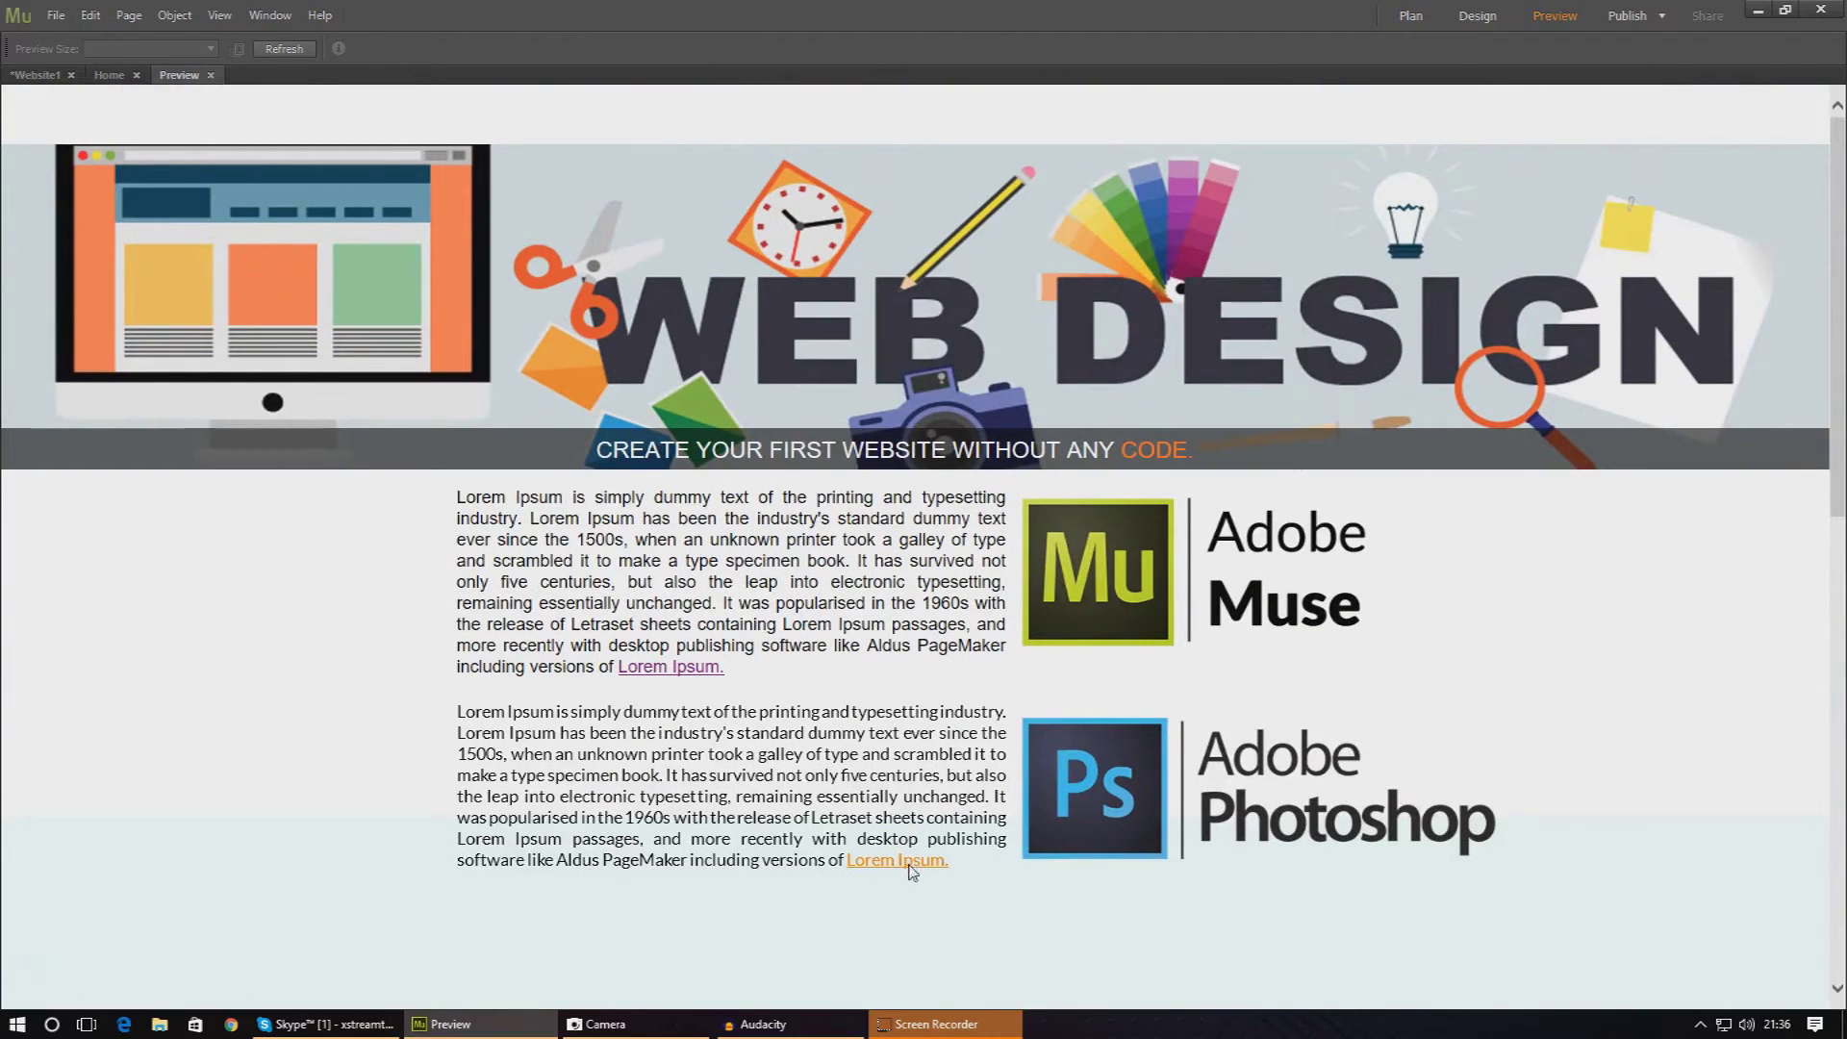
pyautogui.scroll(-7, 912, 870)
pyautogui.scroll(2, 907, 192)
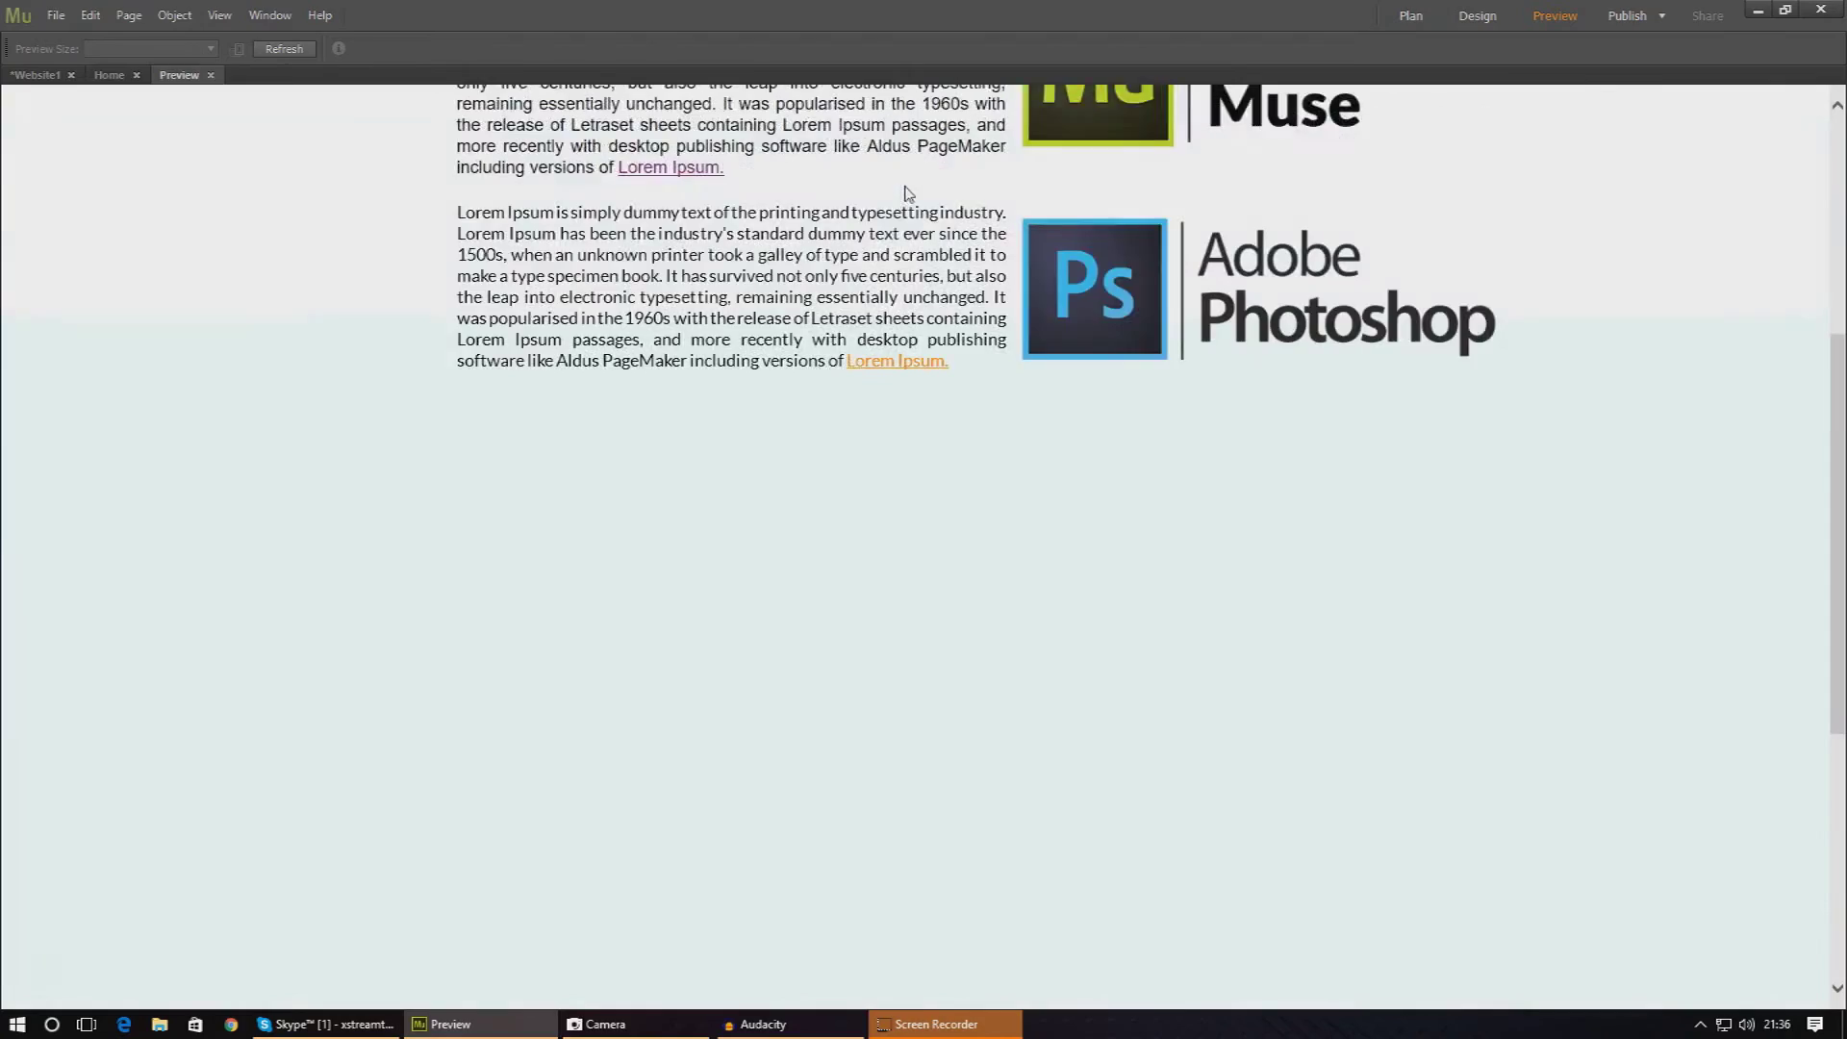
pyautogui.scroll(3, 907, 192)
pyautogui.click(1477, 15)
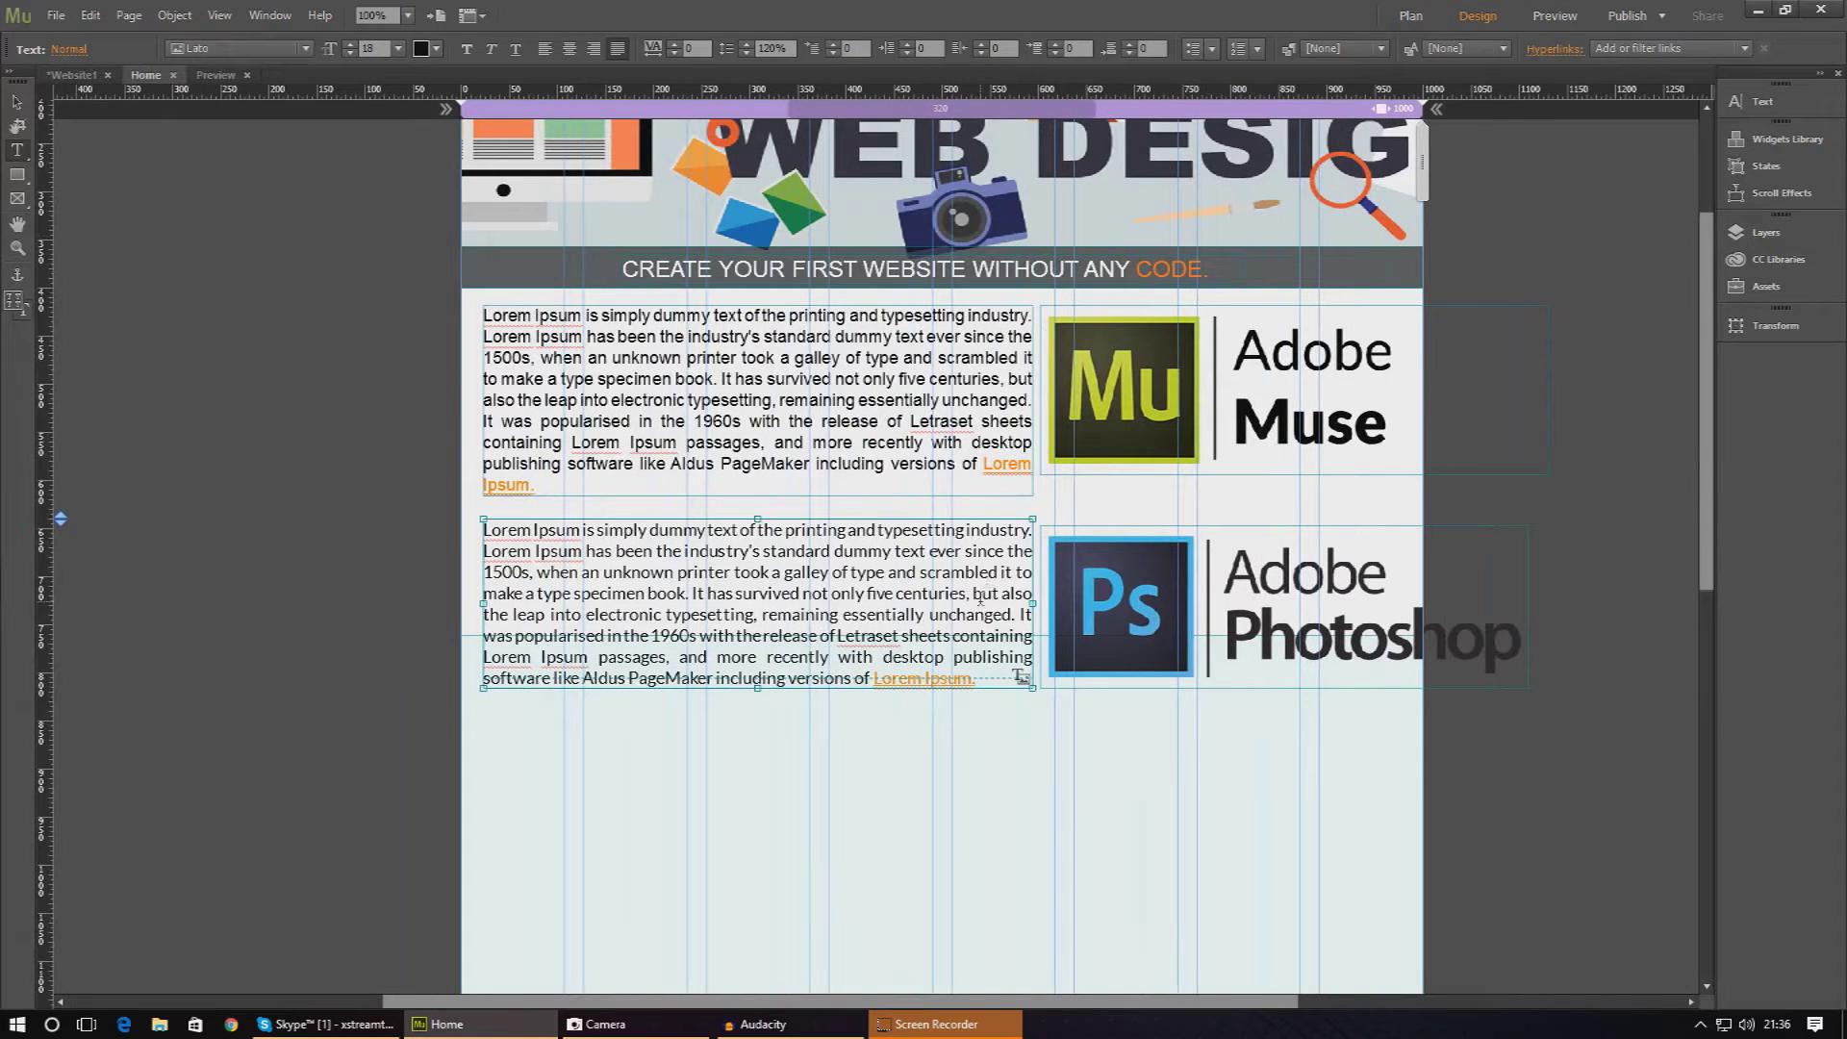
pyautogui.click(991, 670)
# - Change the whole lower text block from Lato to Arial Bold
pyautogui.hotkey('ctrl', 'a')
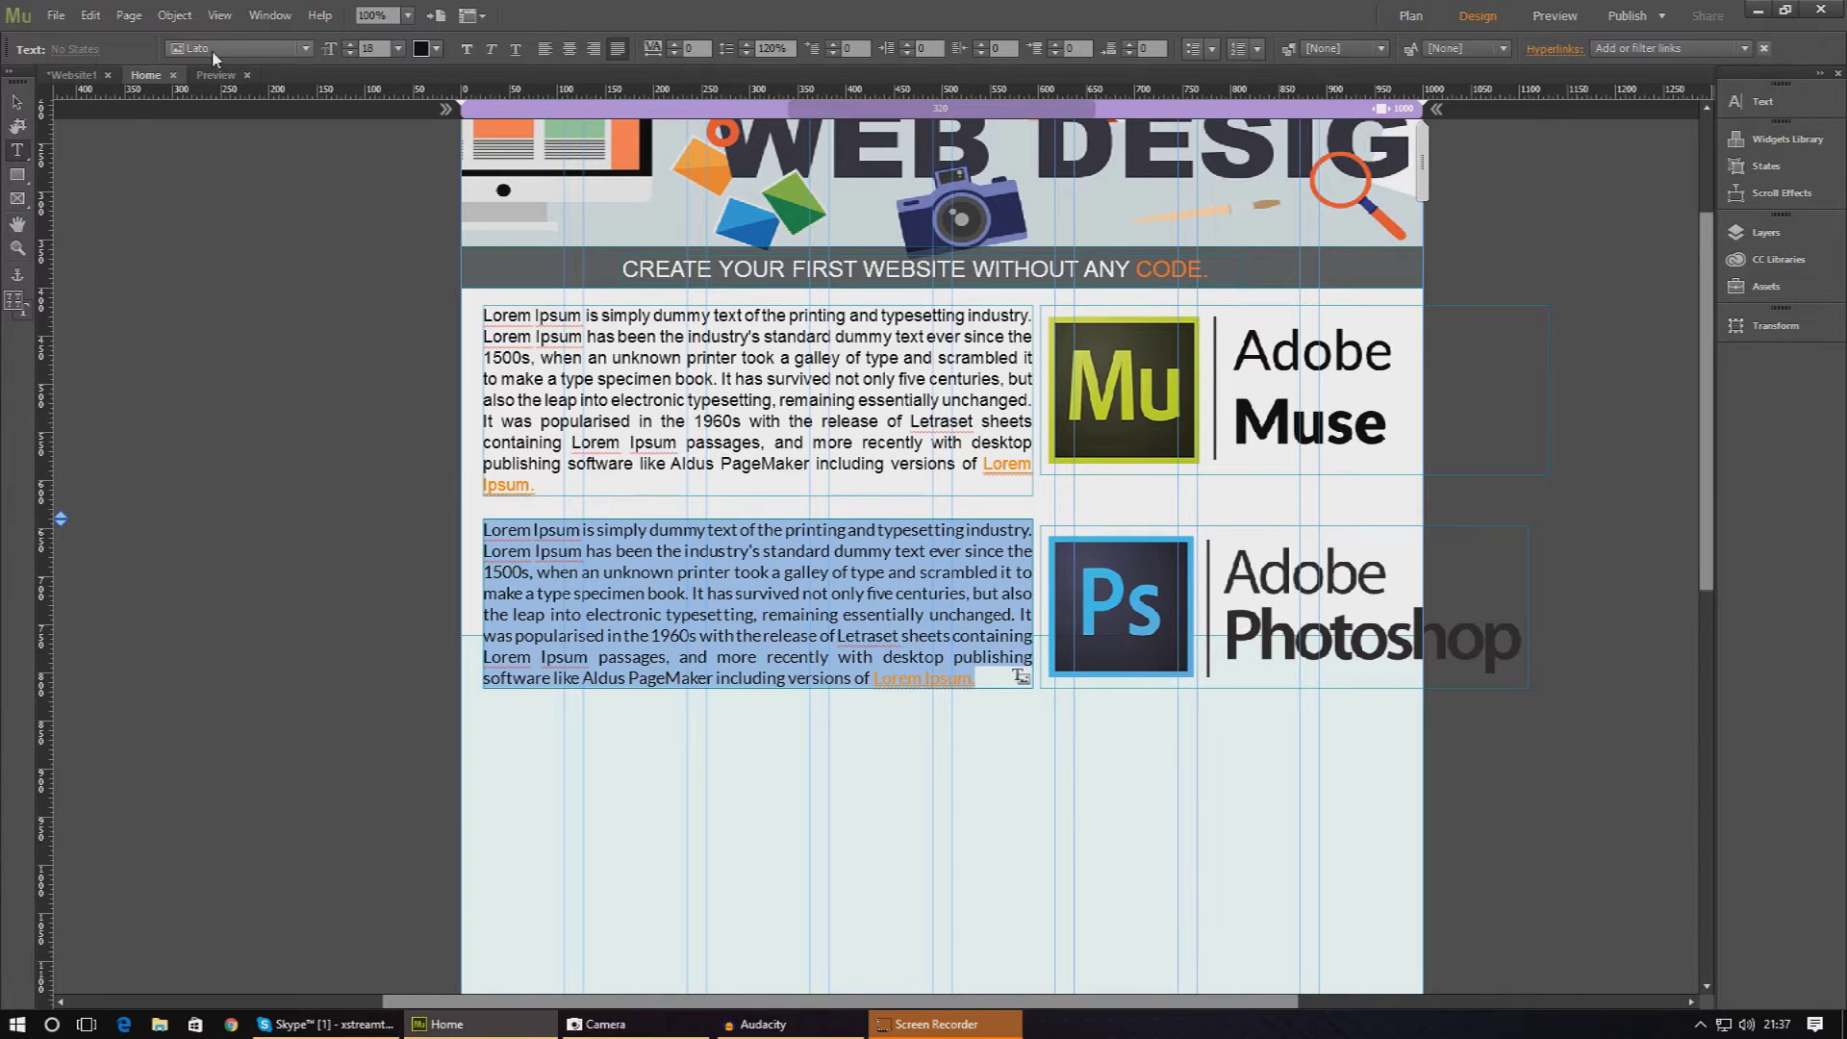
pyautogui.click(308, 54)
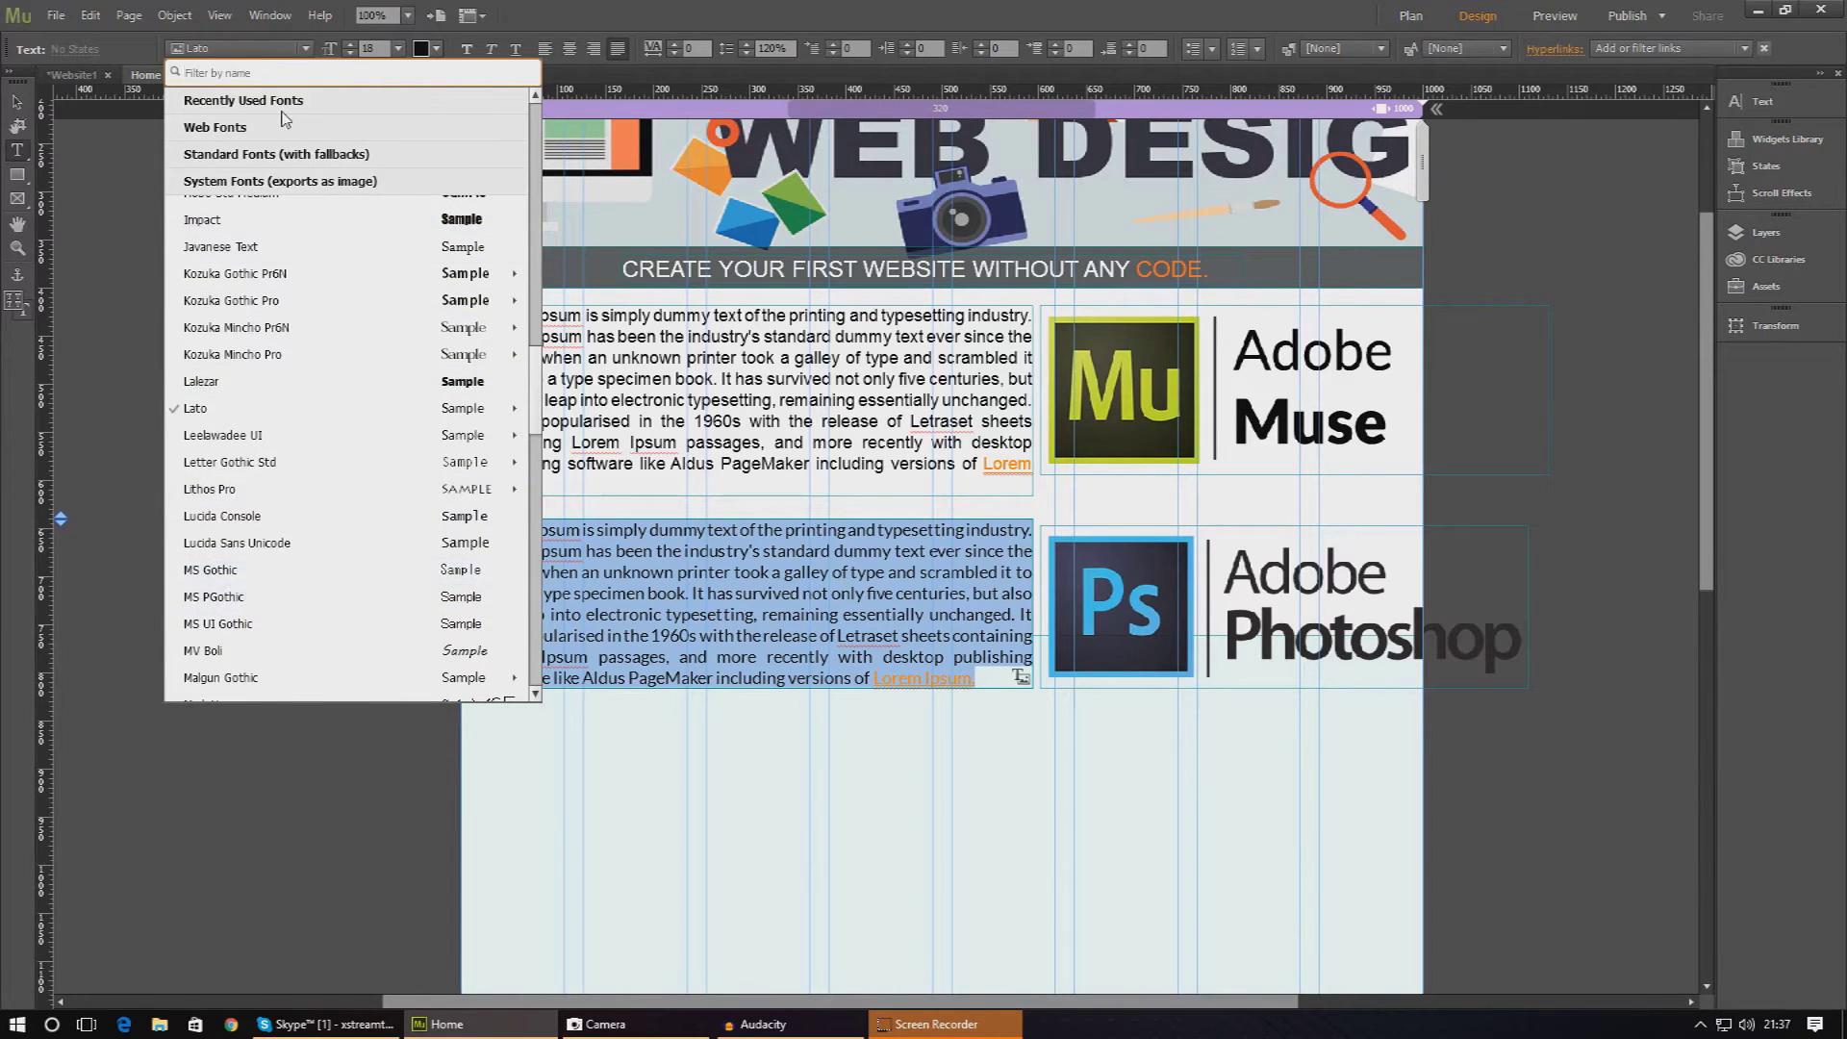
pyautogui.scroll(10, 535, 375)
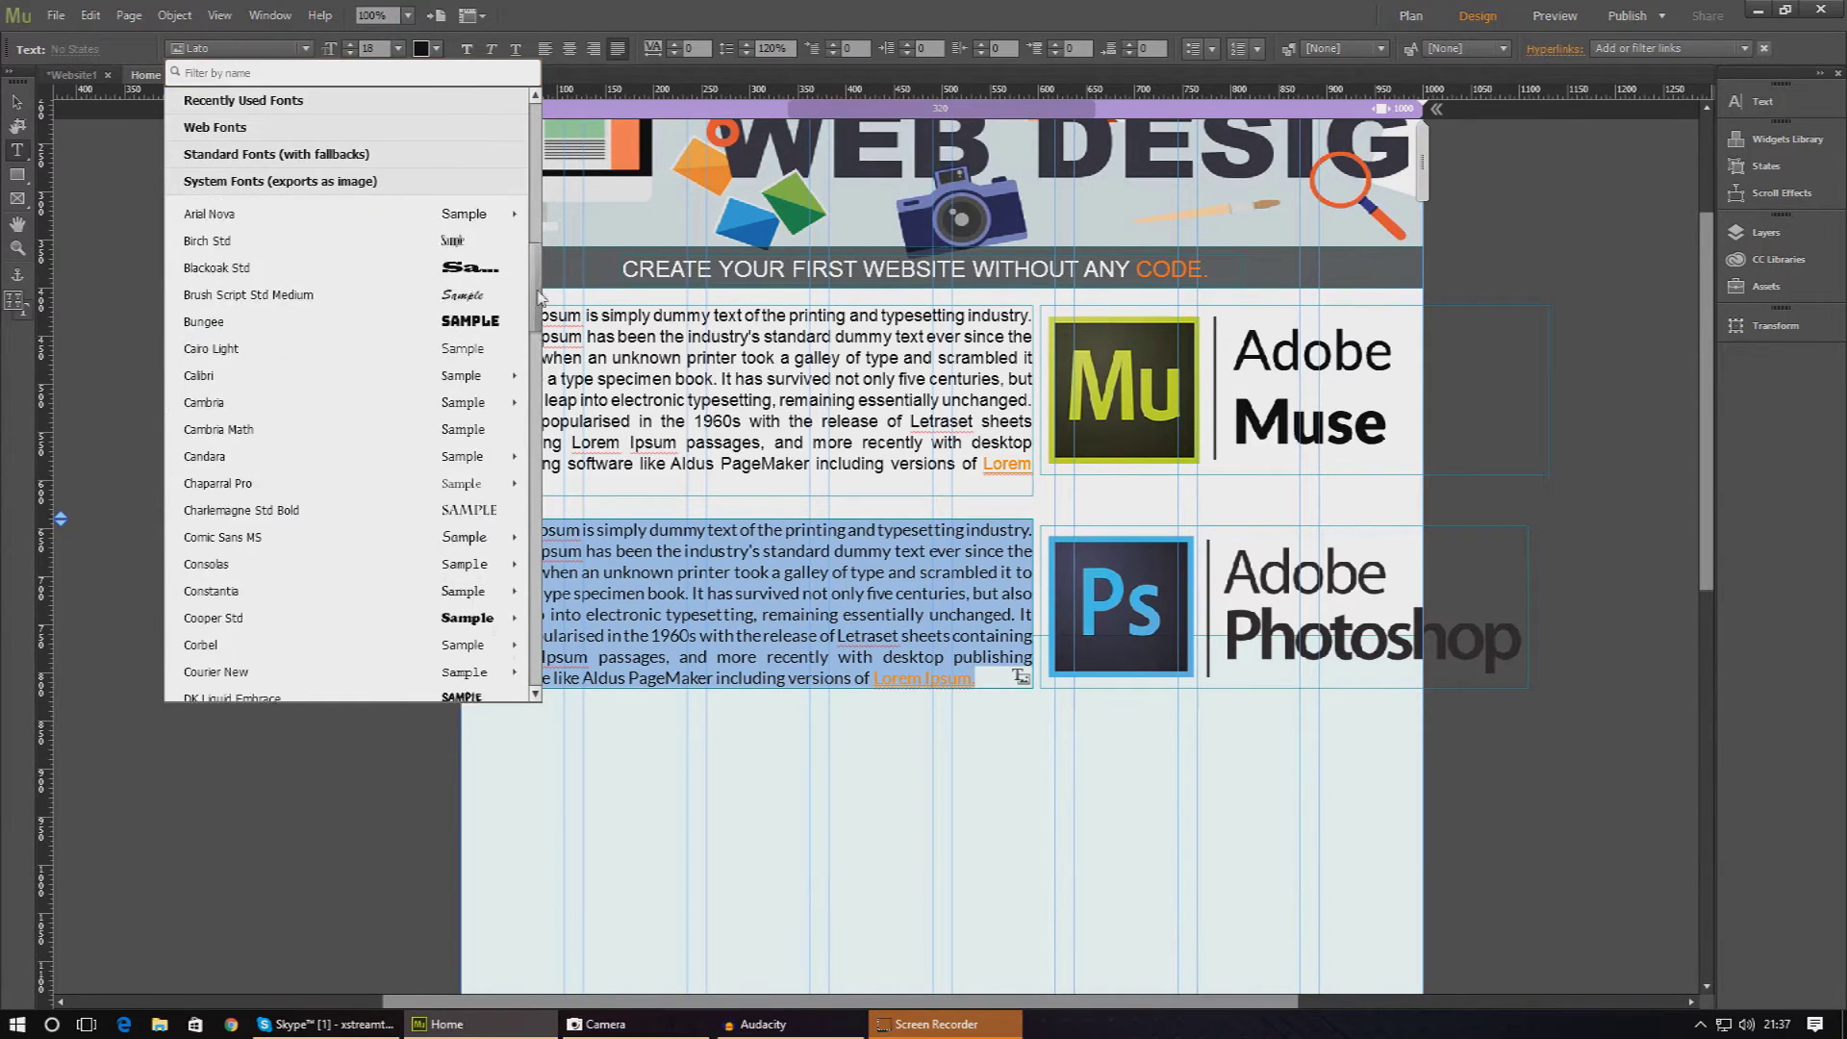
pyautogui.scroll(3, 535, 298)
pyautogui.moveTo(240, 479)
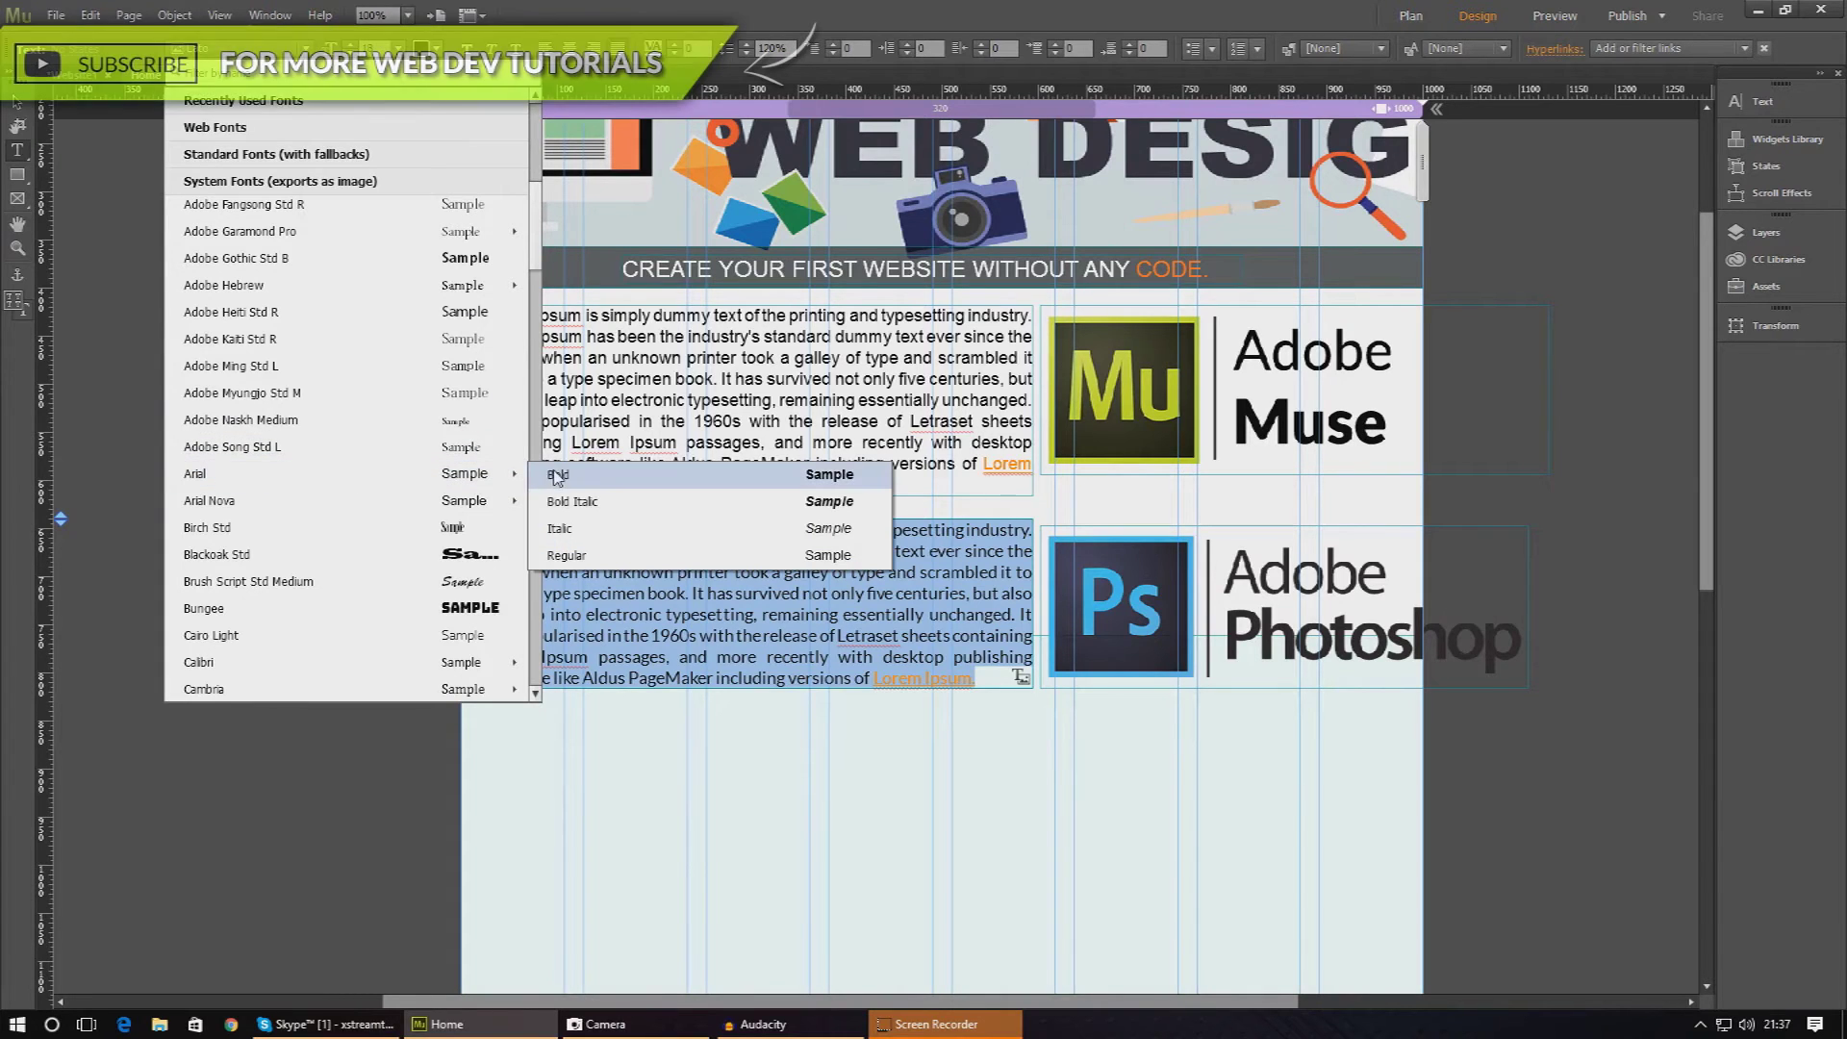
pyautogui.click(563, 475)
pyautogui.press('Escape')
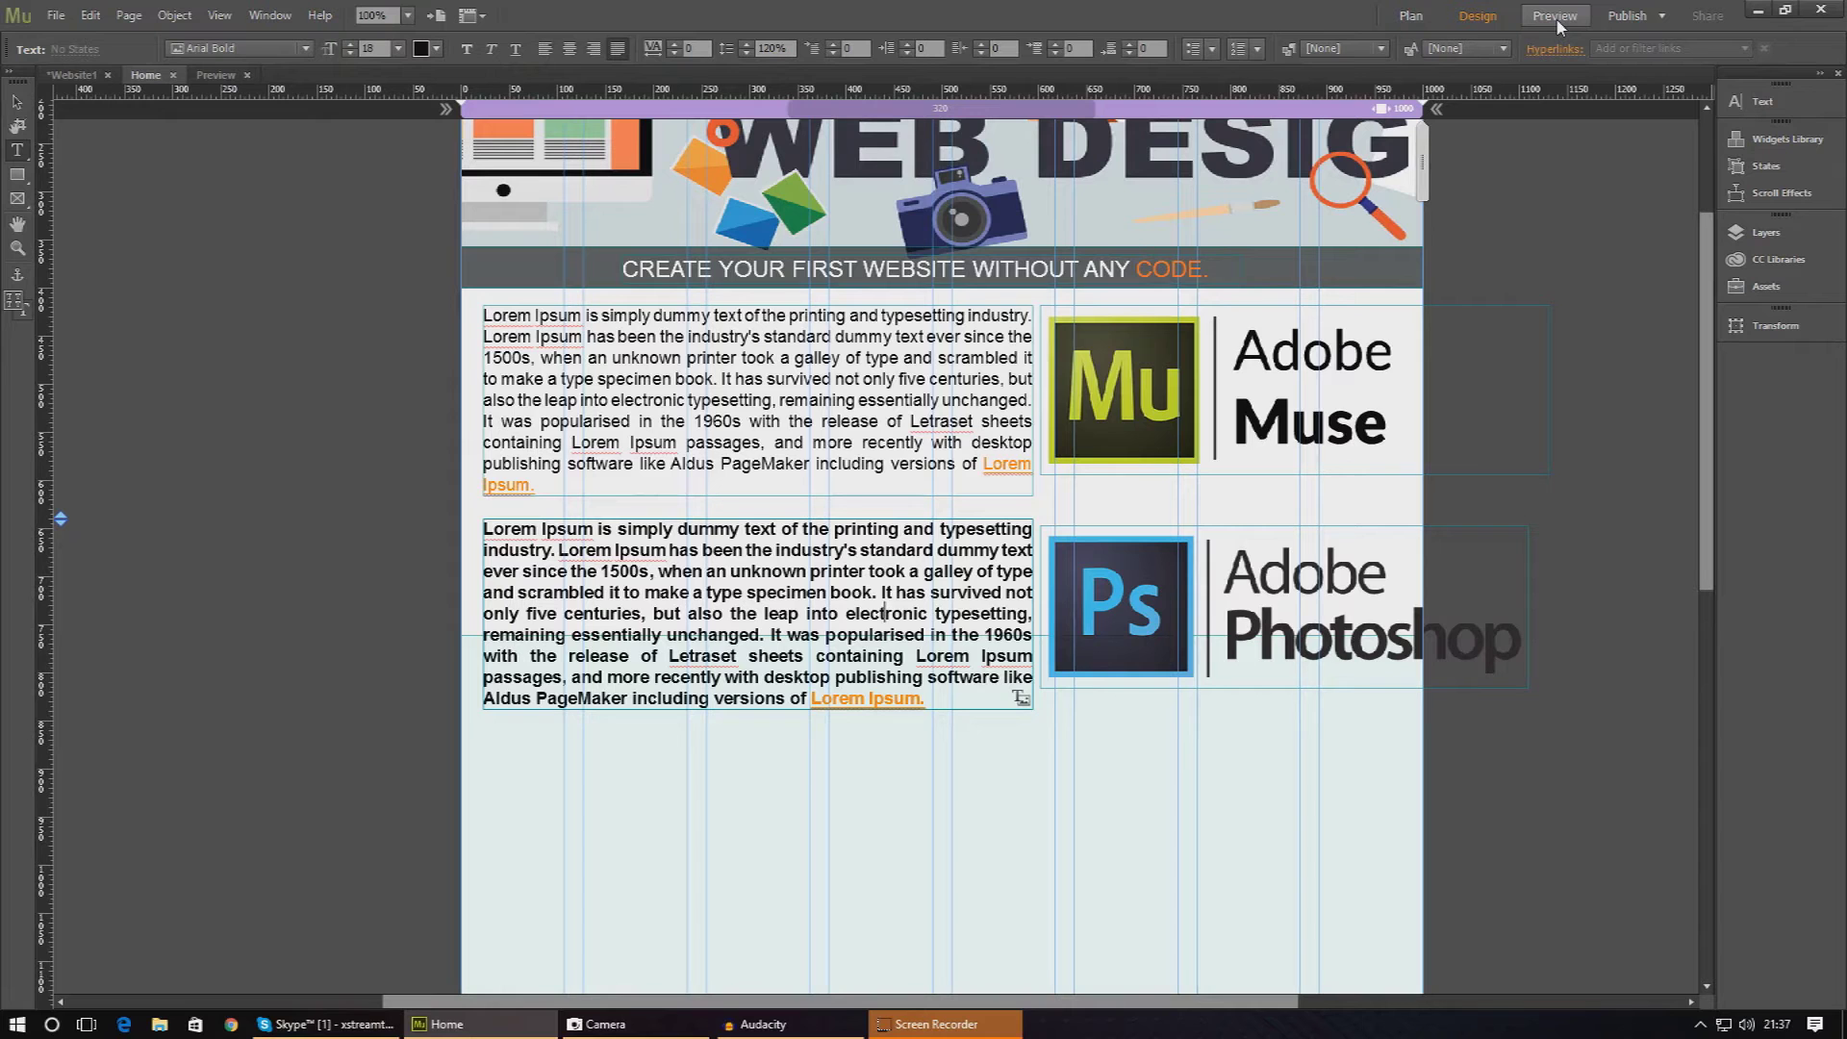
pyautogui.click(1555, 17)
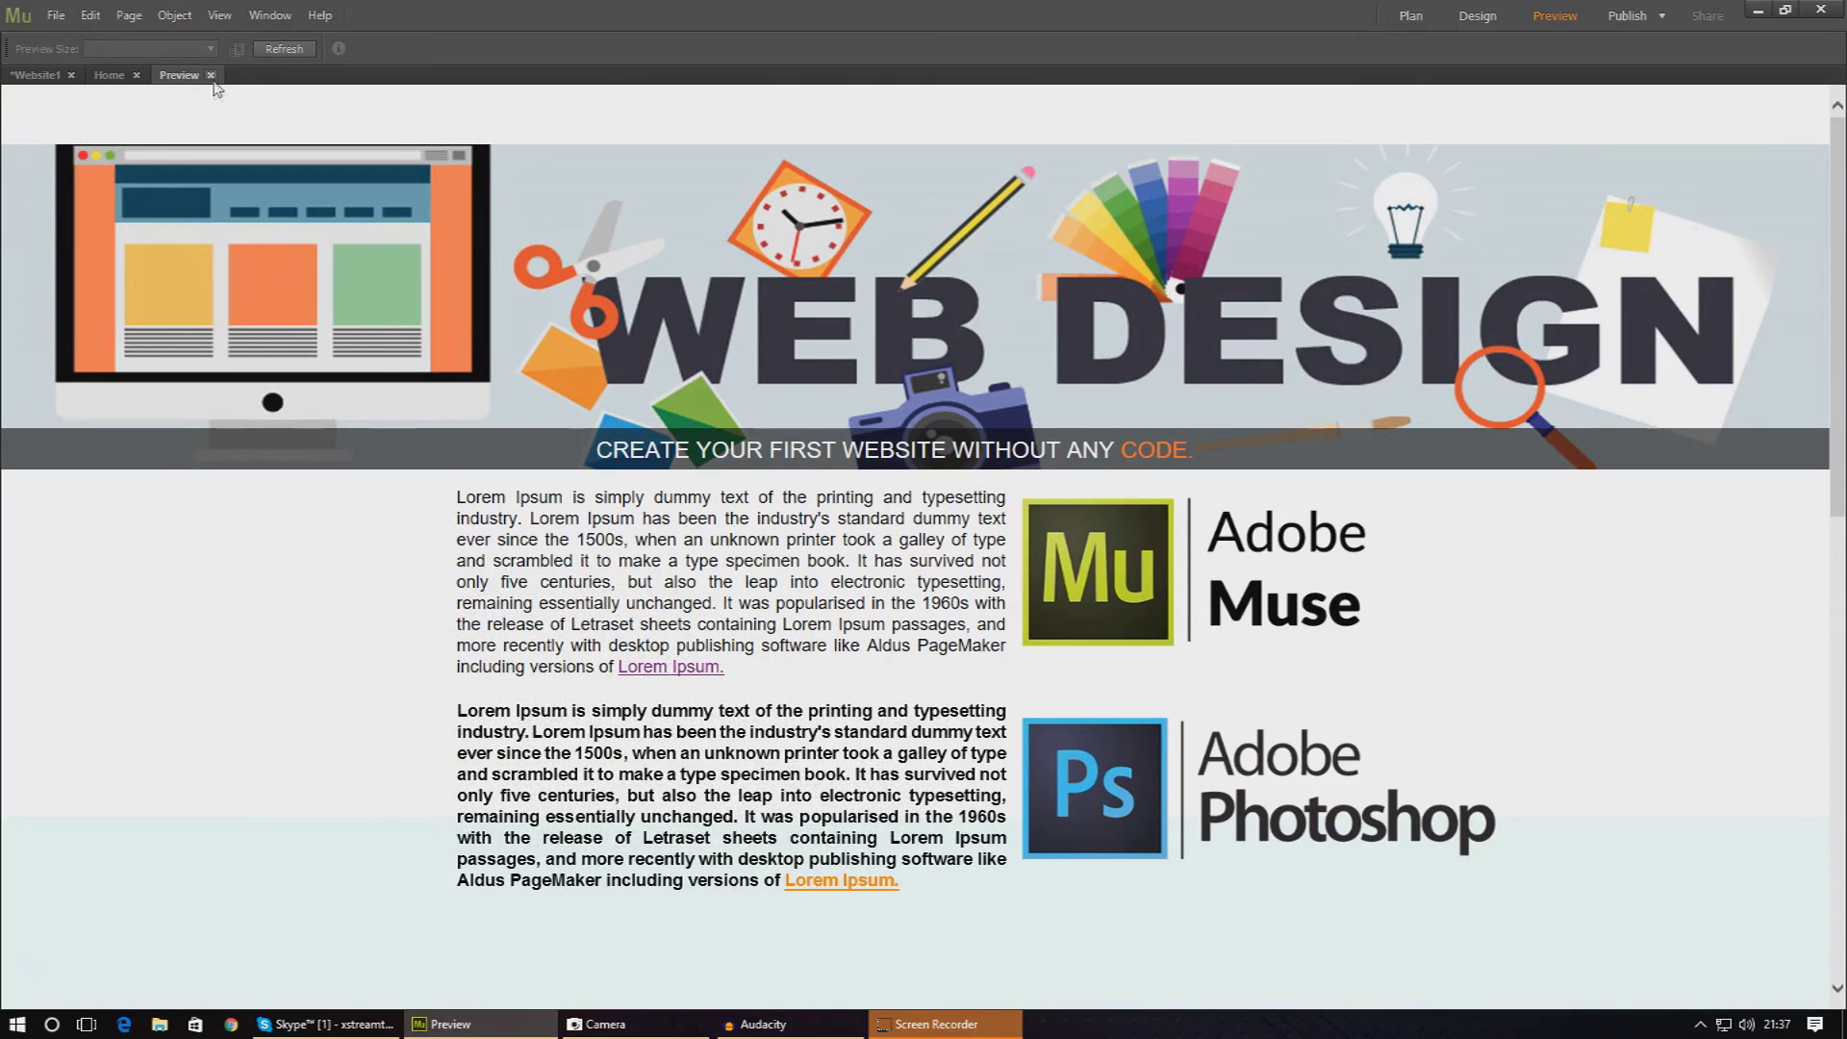
pyautogui.click(107, 75)
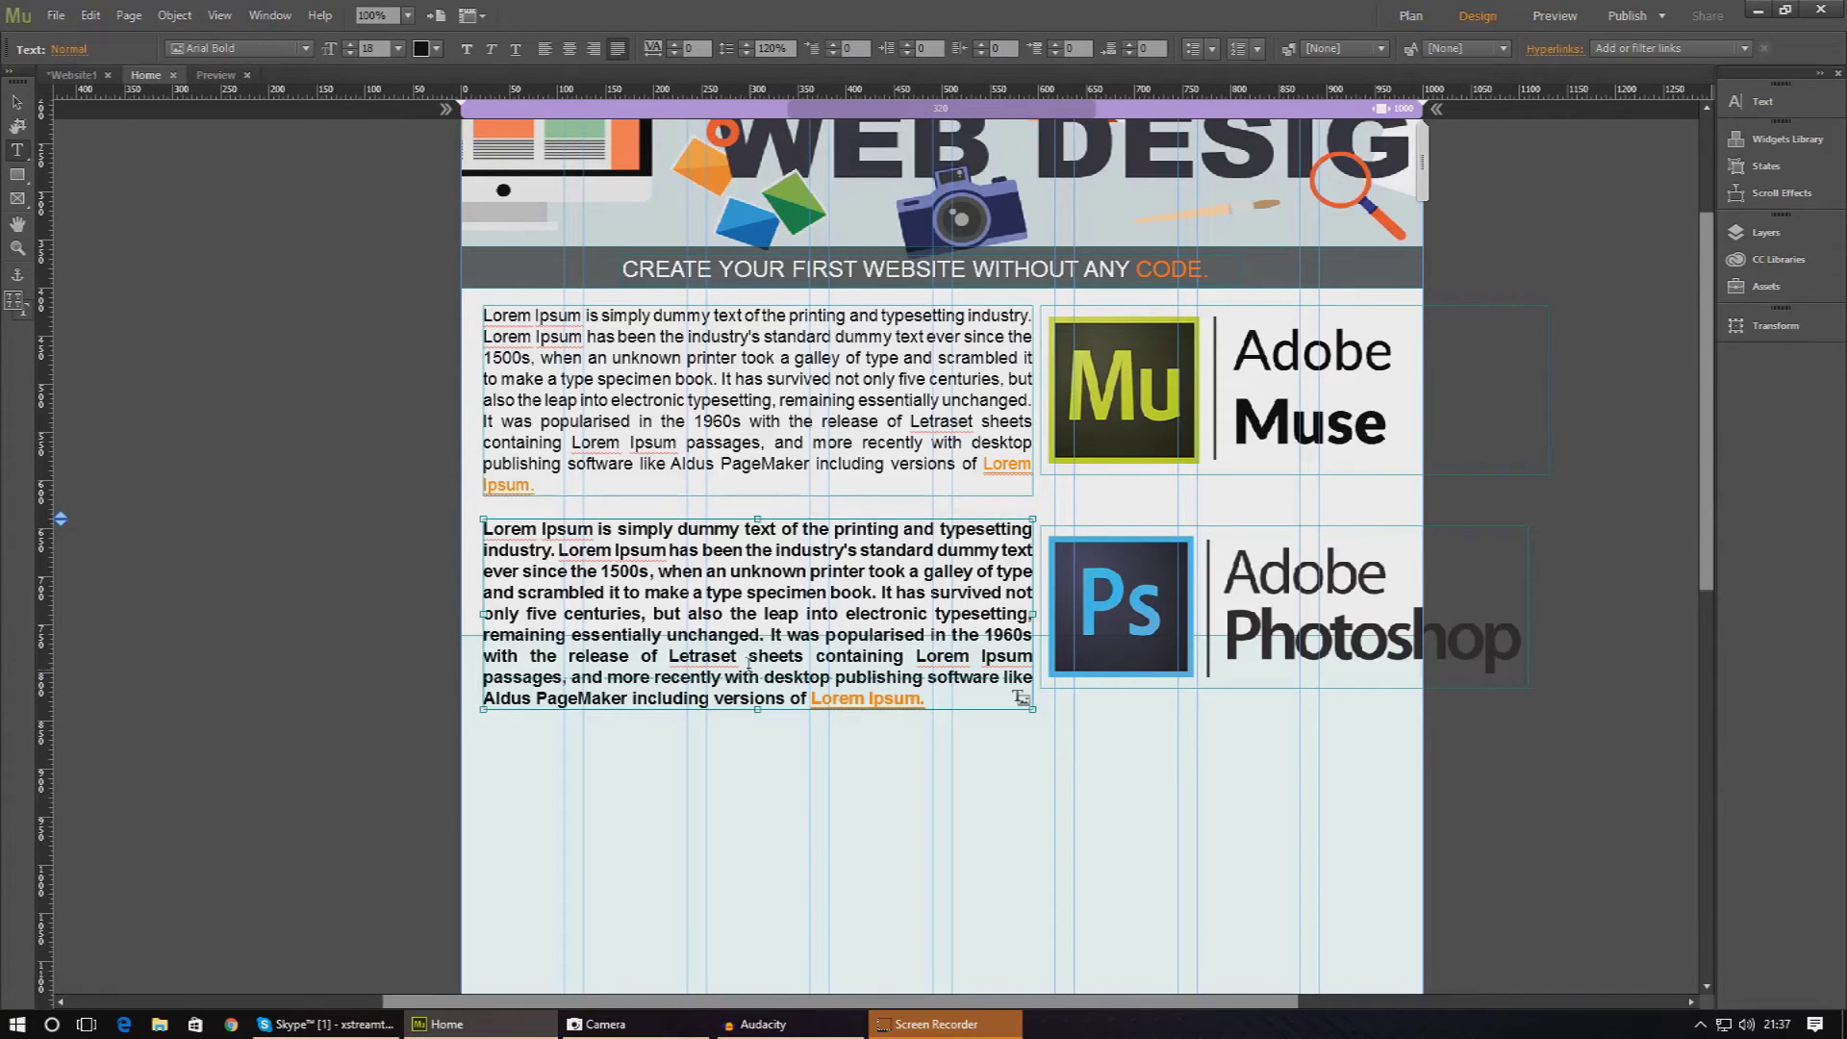
# - Change the lower paragraph from Arial Bold to regular Arial, then preview the page
pyautogui.moveTo(929, 702); pyautogui.dragTo(453, 482)
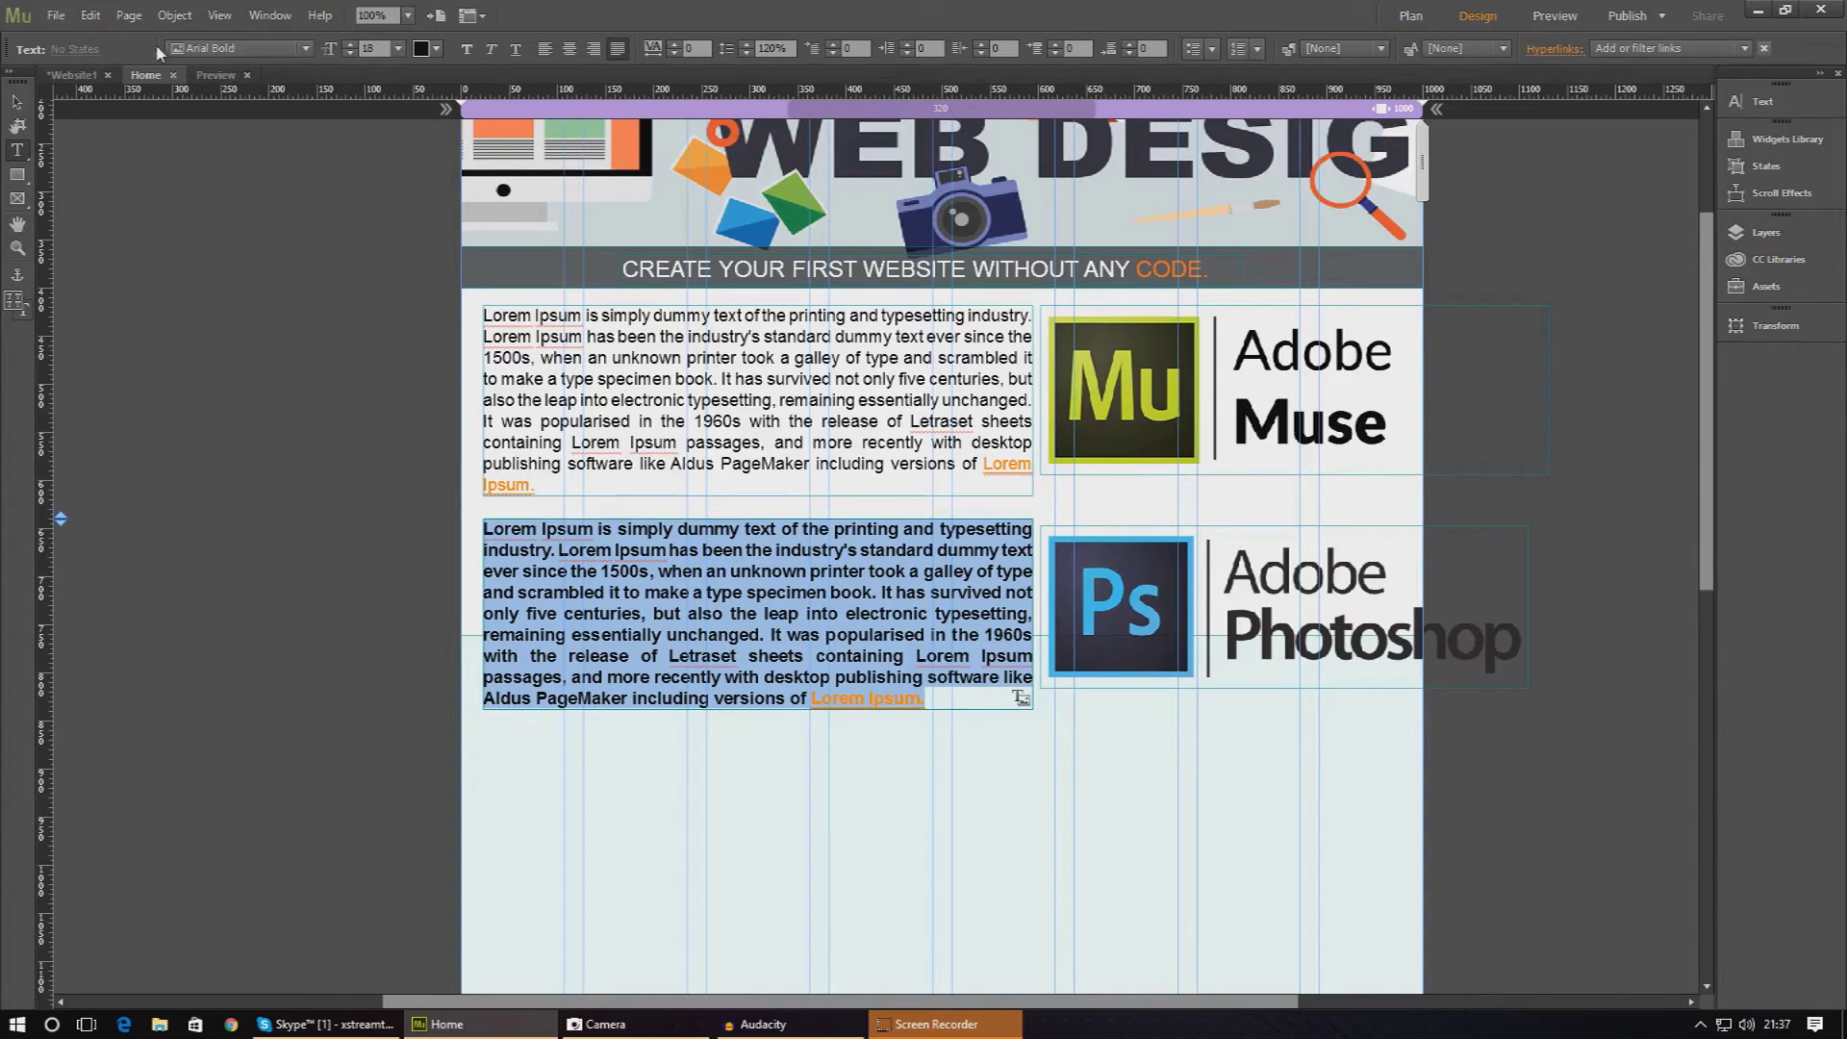
pyautogui.click(212, 50)
pyautogui.write('ar')
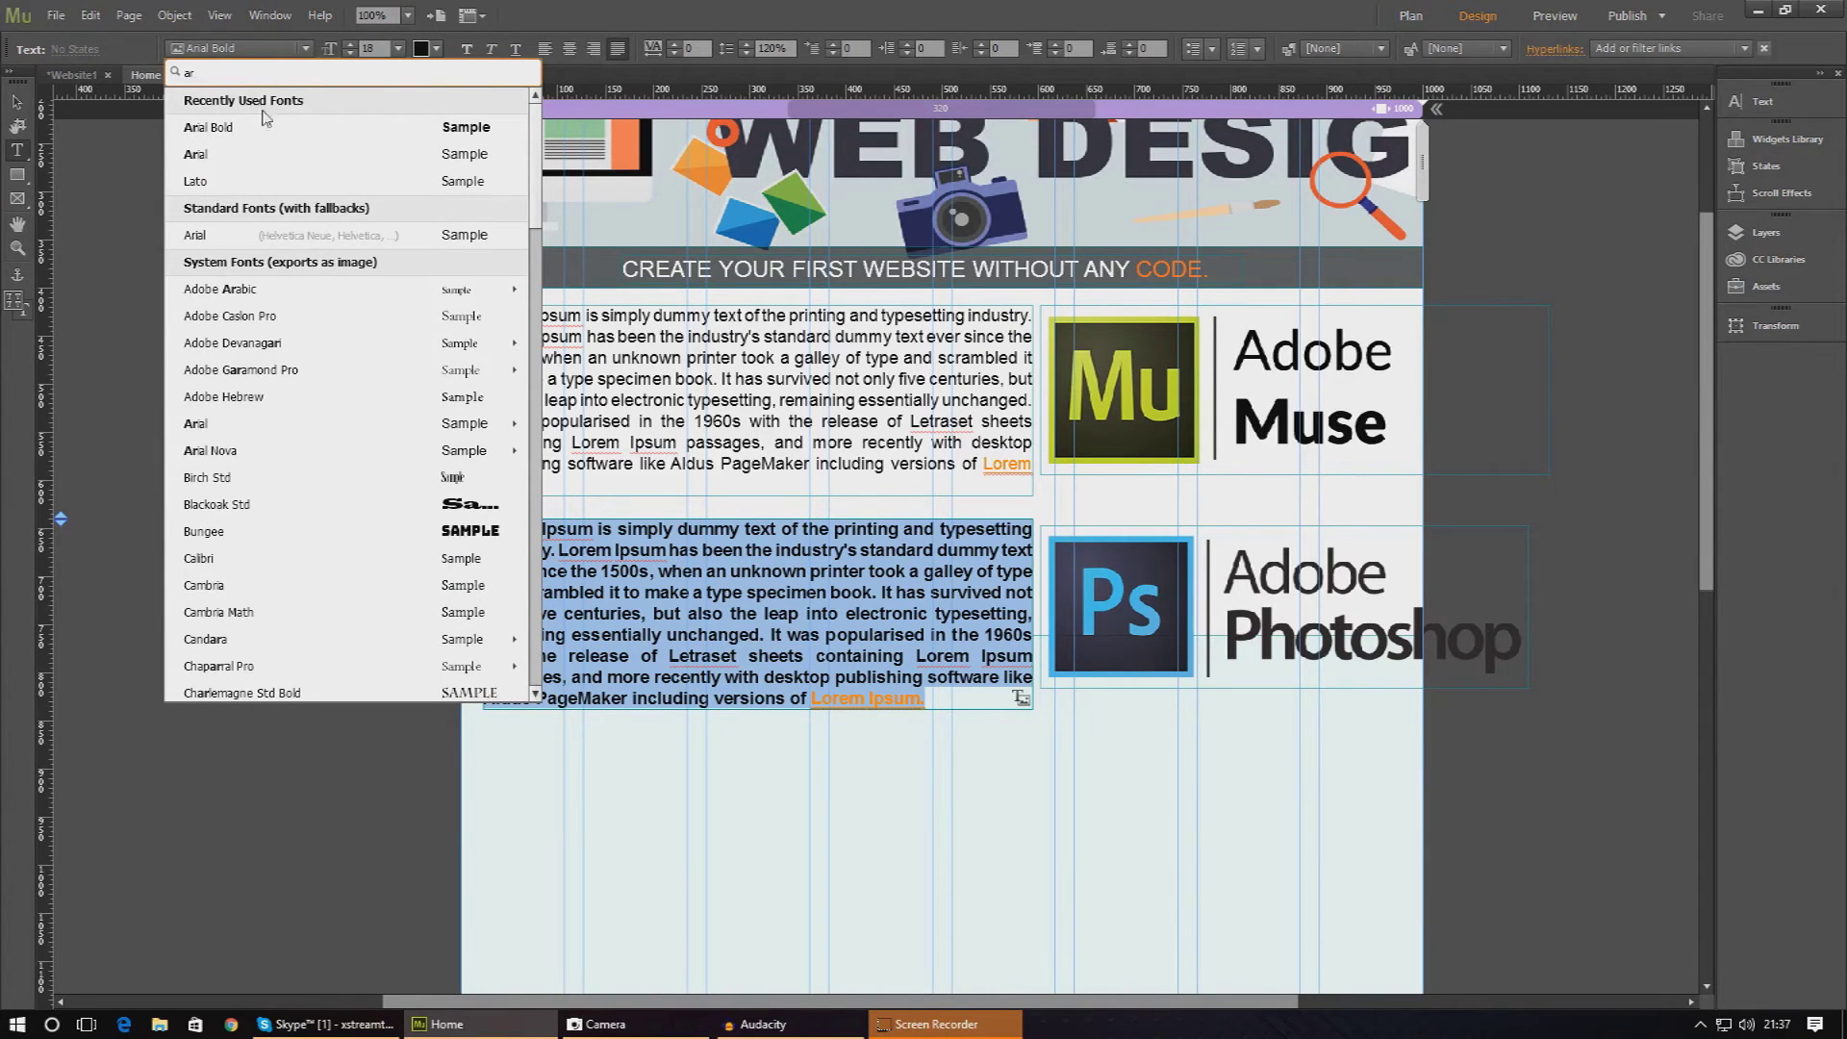
pyautogui.click(272, 154)
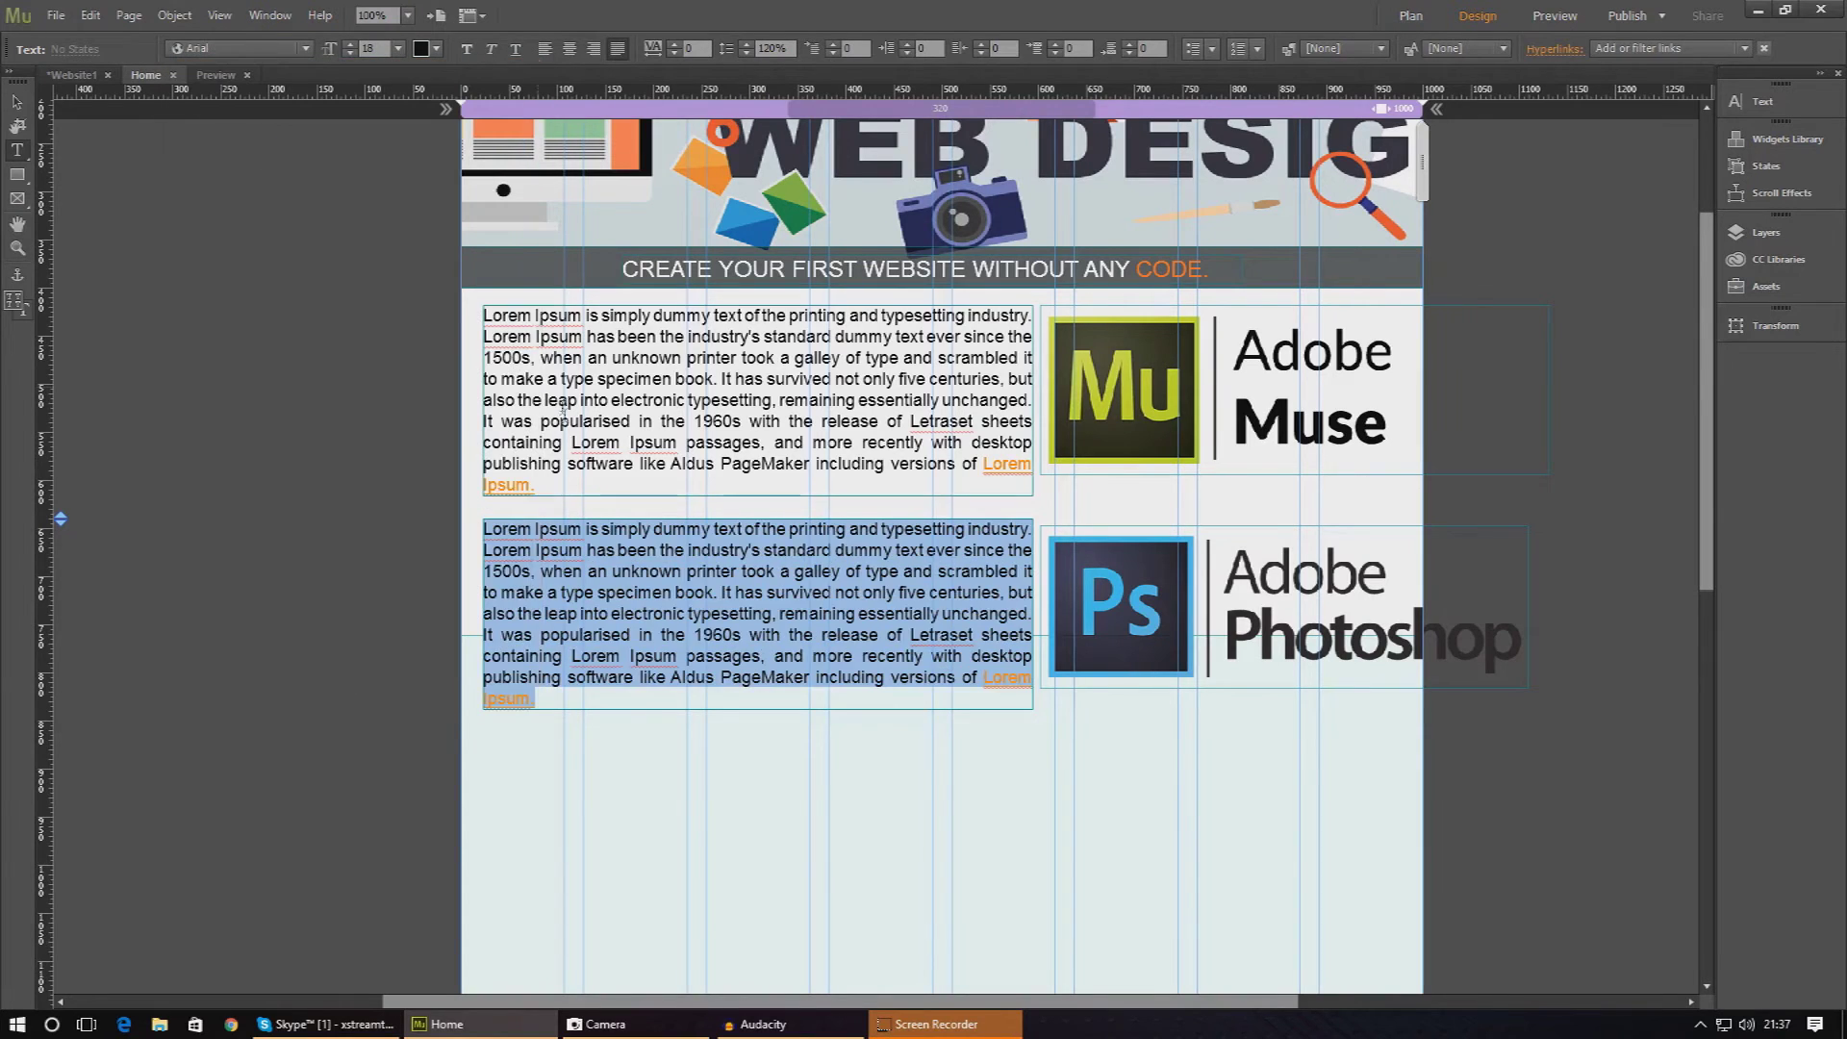
pyautogui.click(650, 571)
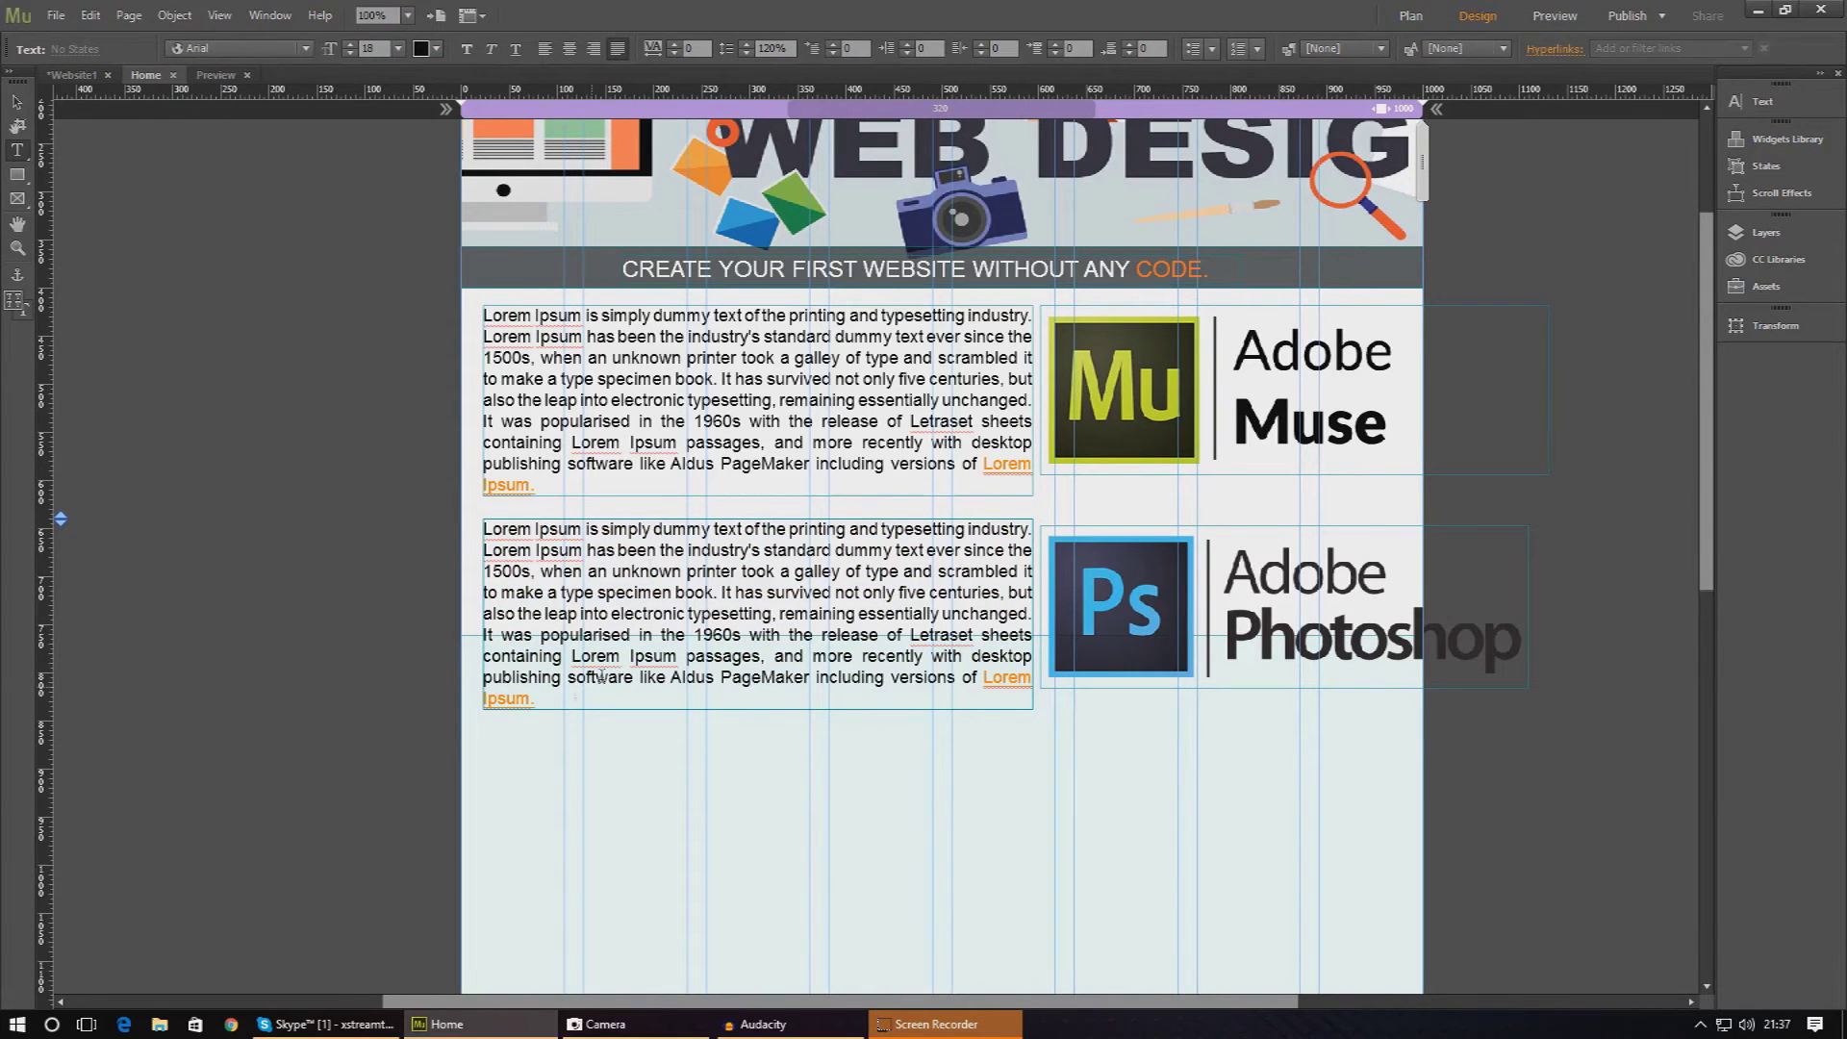
pyautogui.moveTo(535, 712); pyautogui.dragTo(285, 99)
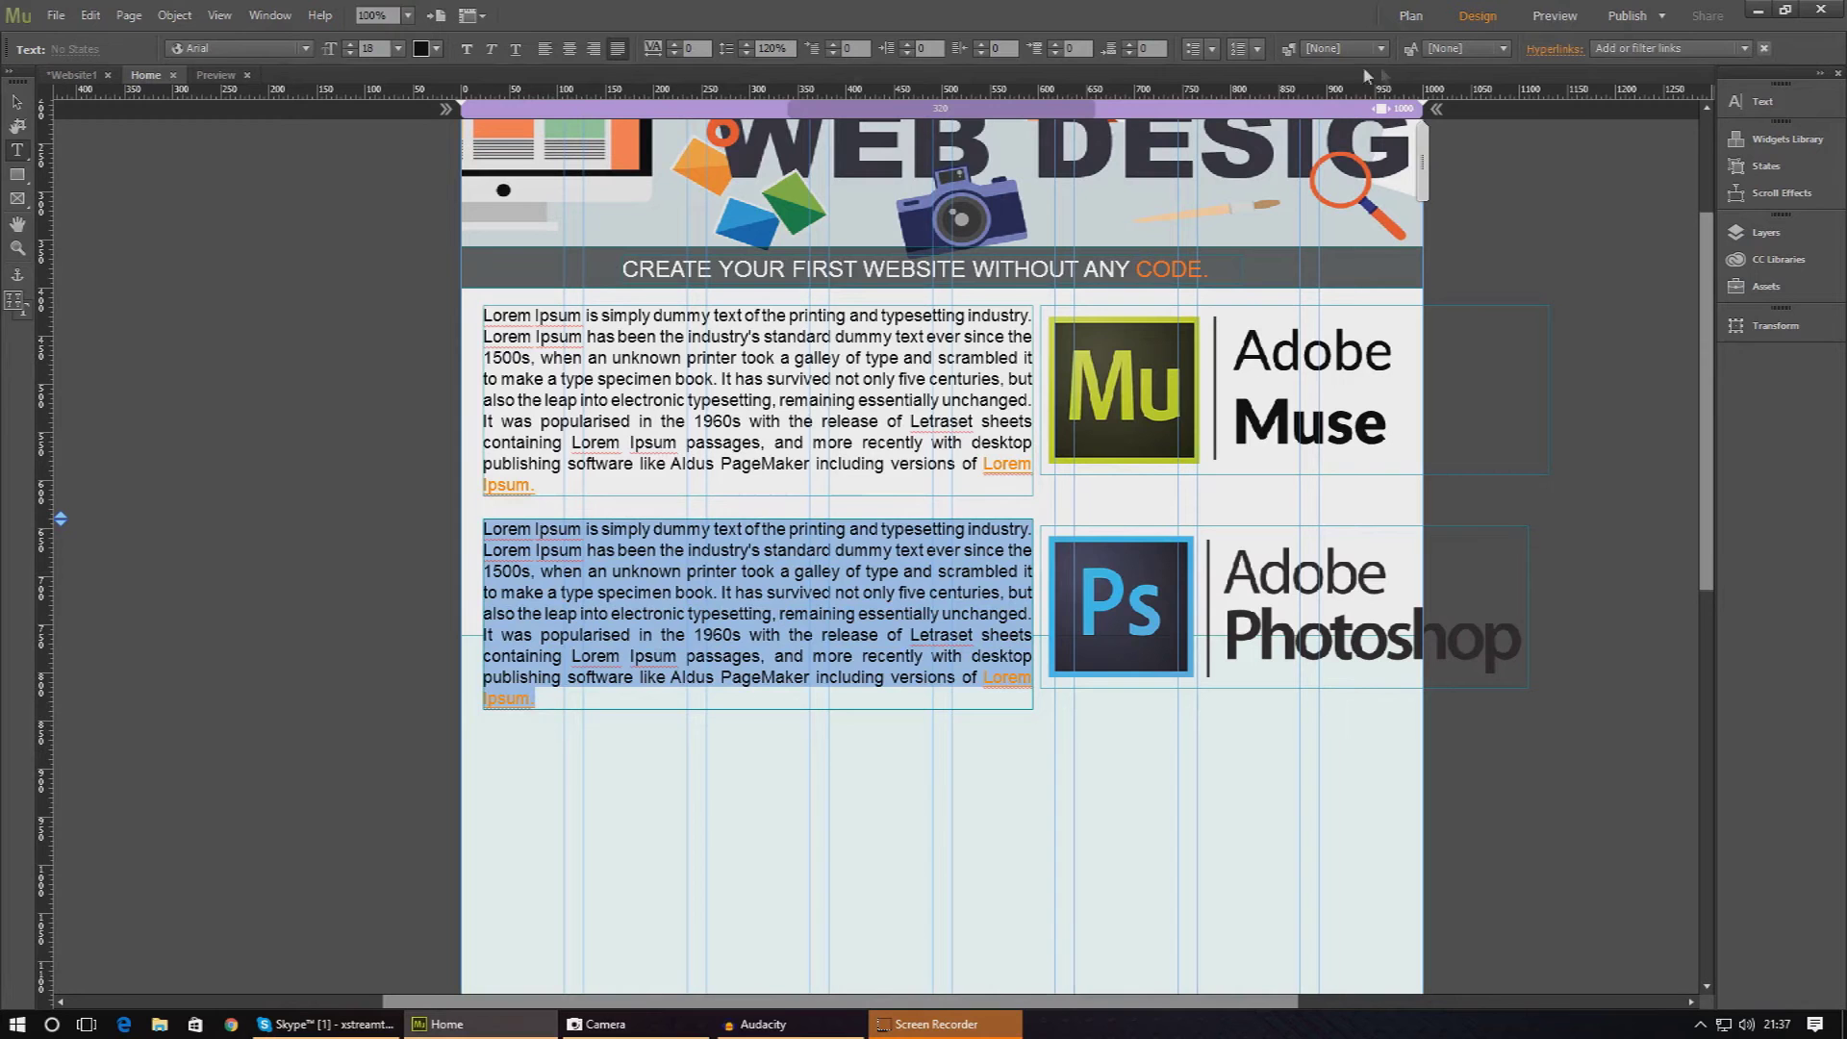
pyautogui.click(1554, 15)
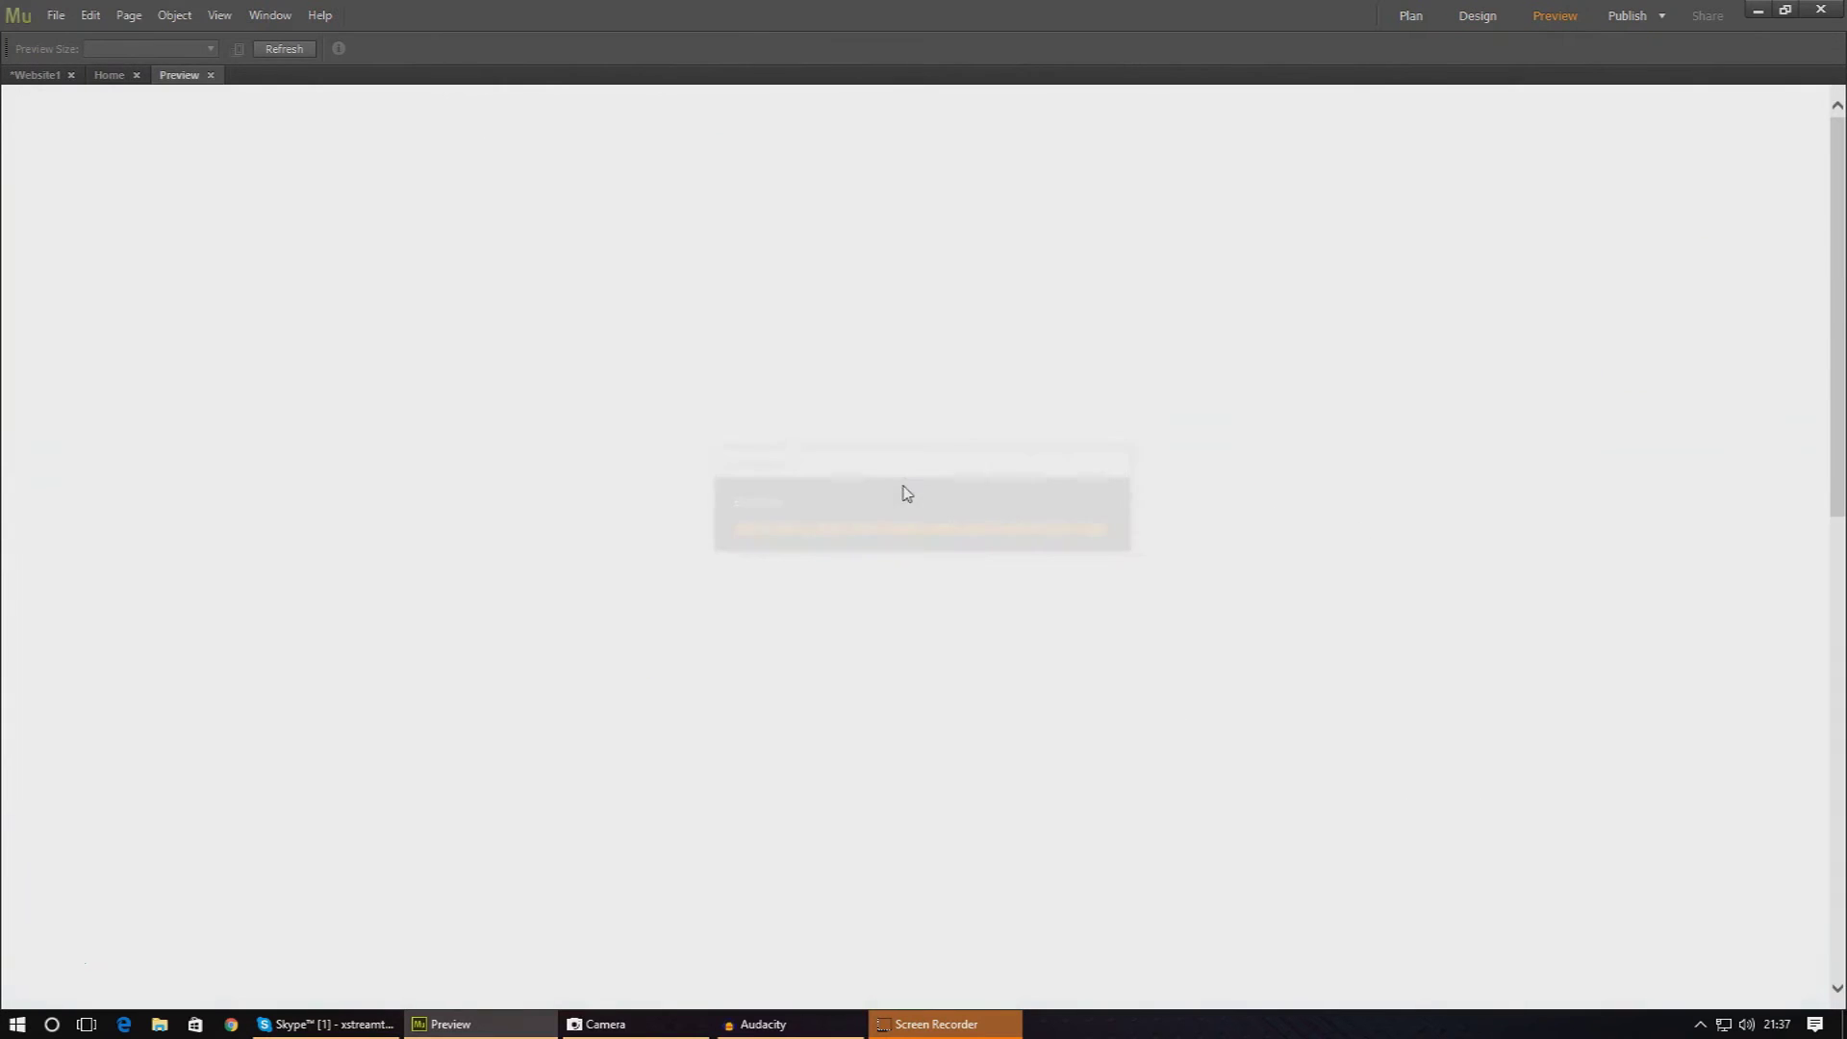
# - In Preview, follow the lower 'Lorem Ipsum.' link down to the Bottom anchor, then scroll back up
pyautogui.scroll(-3, 754, 825)
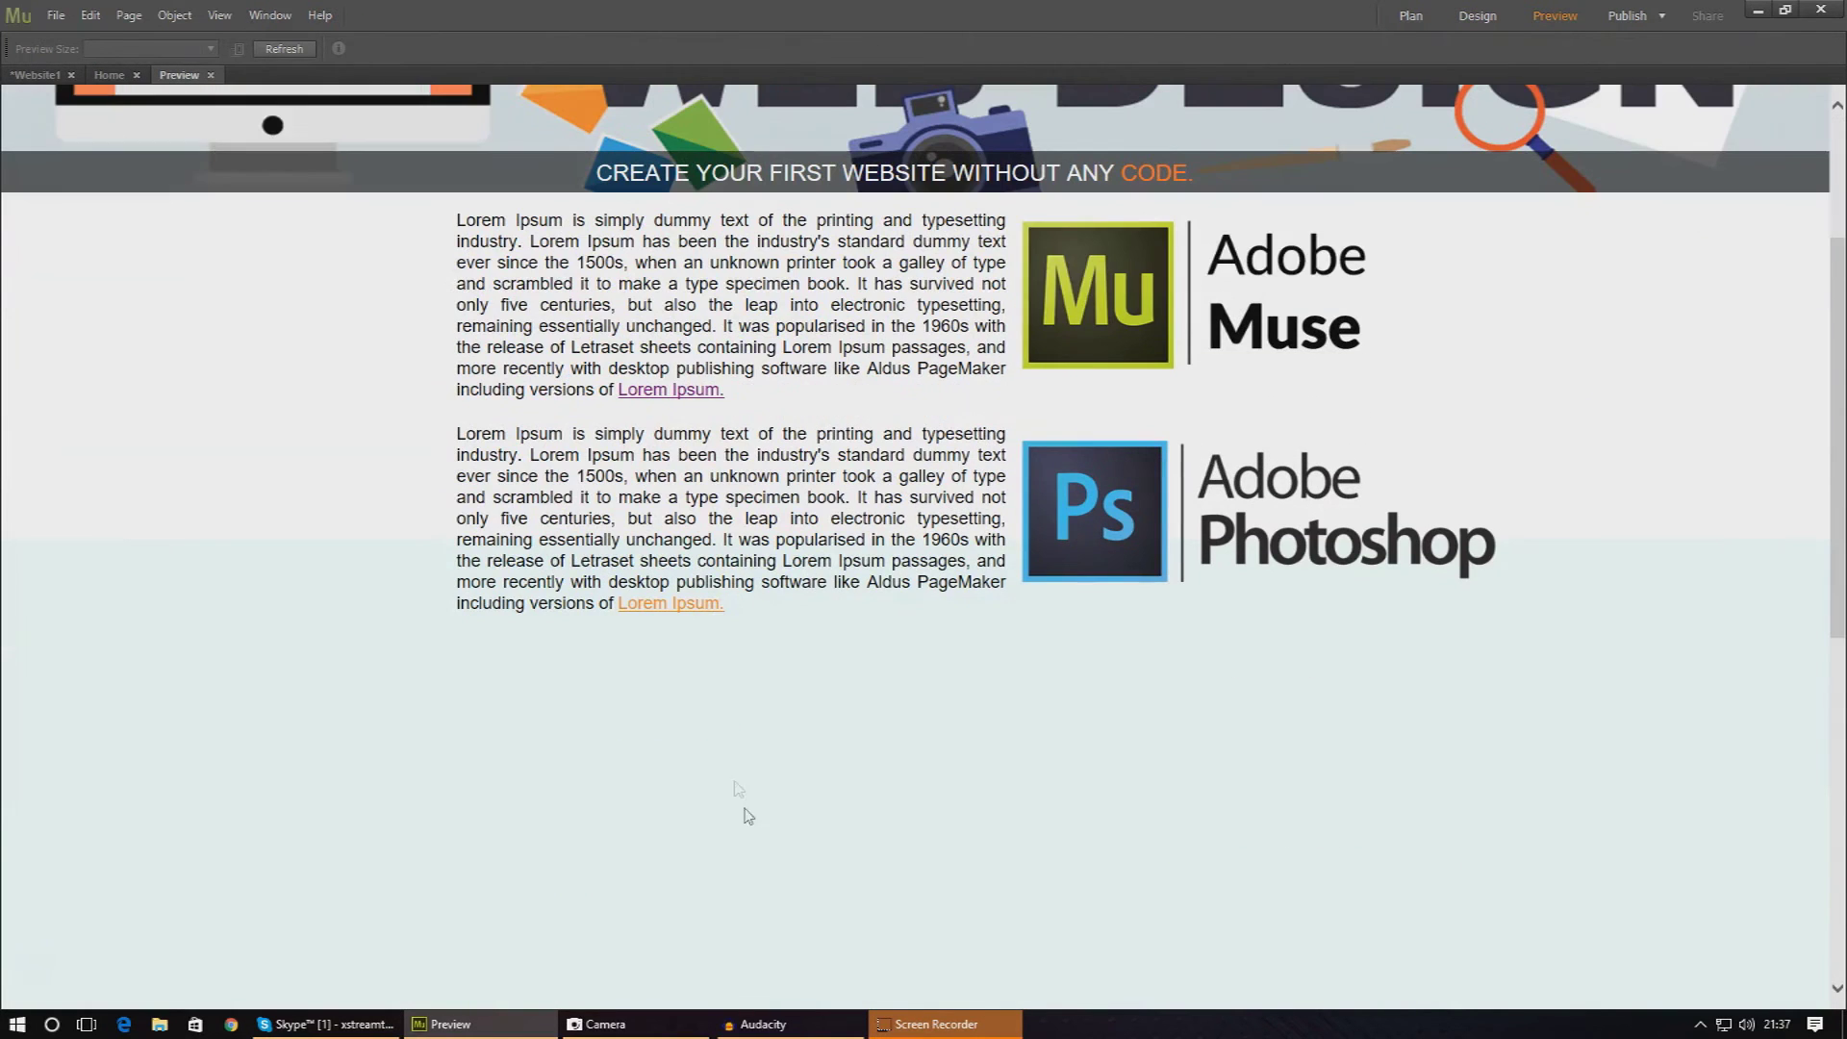
pyautogui.click(669, 611)
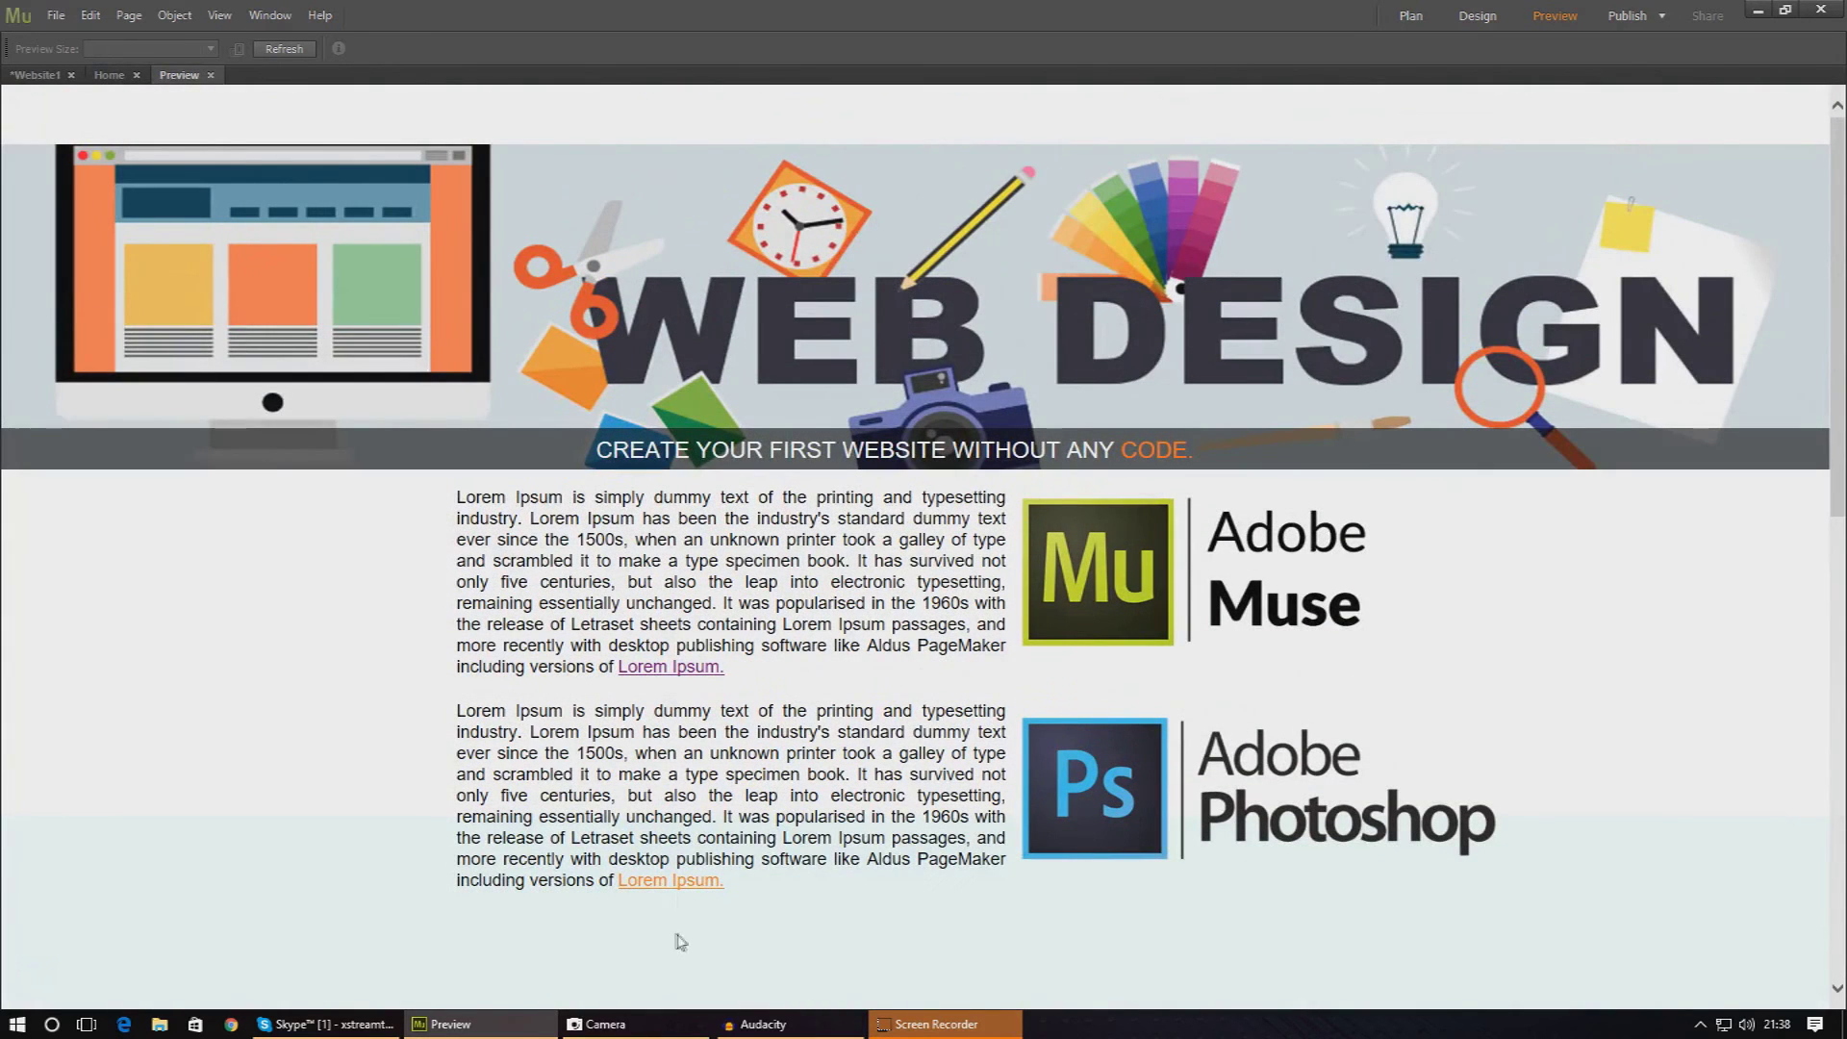
pyautogui.click(680, 896)
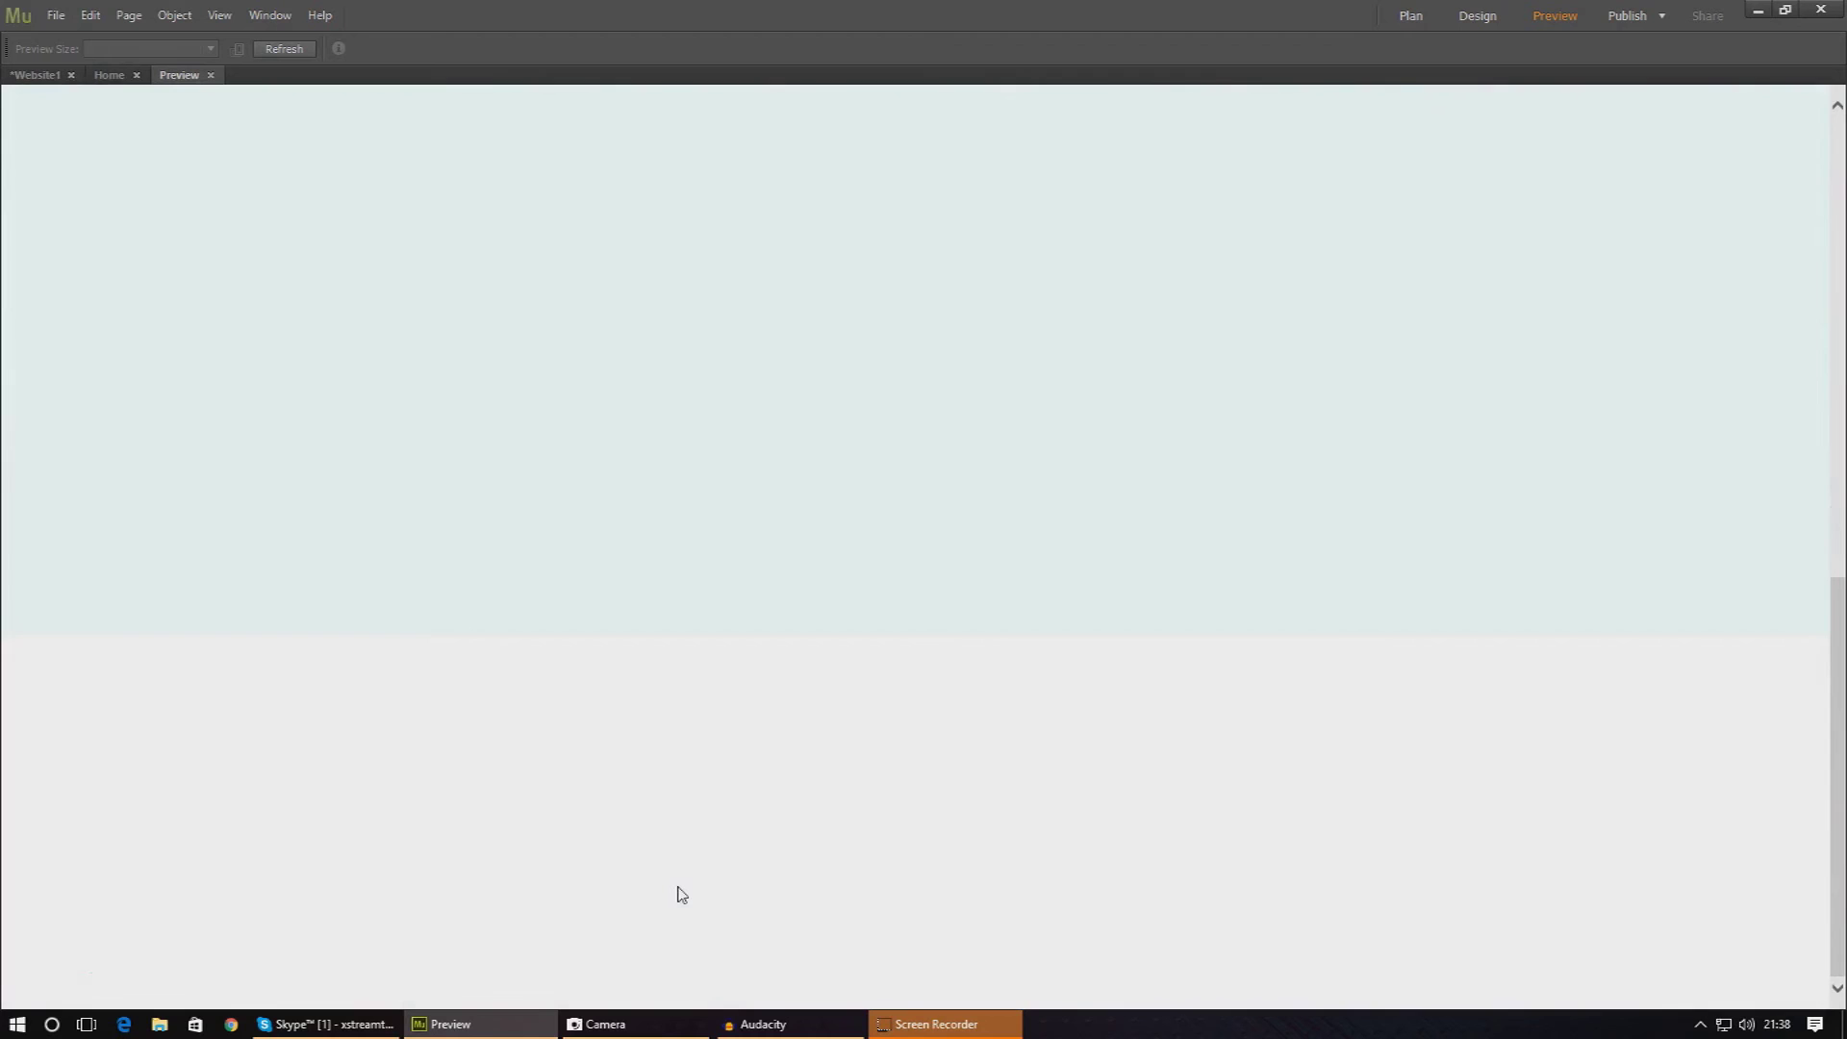
pyautogui.scroll(10, 680, 894)
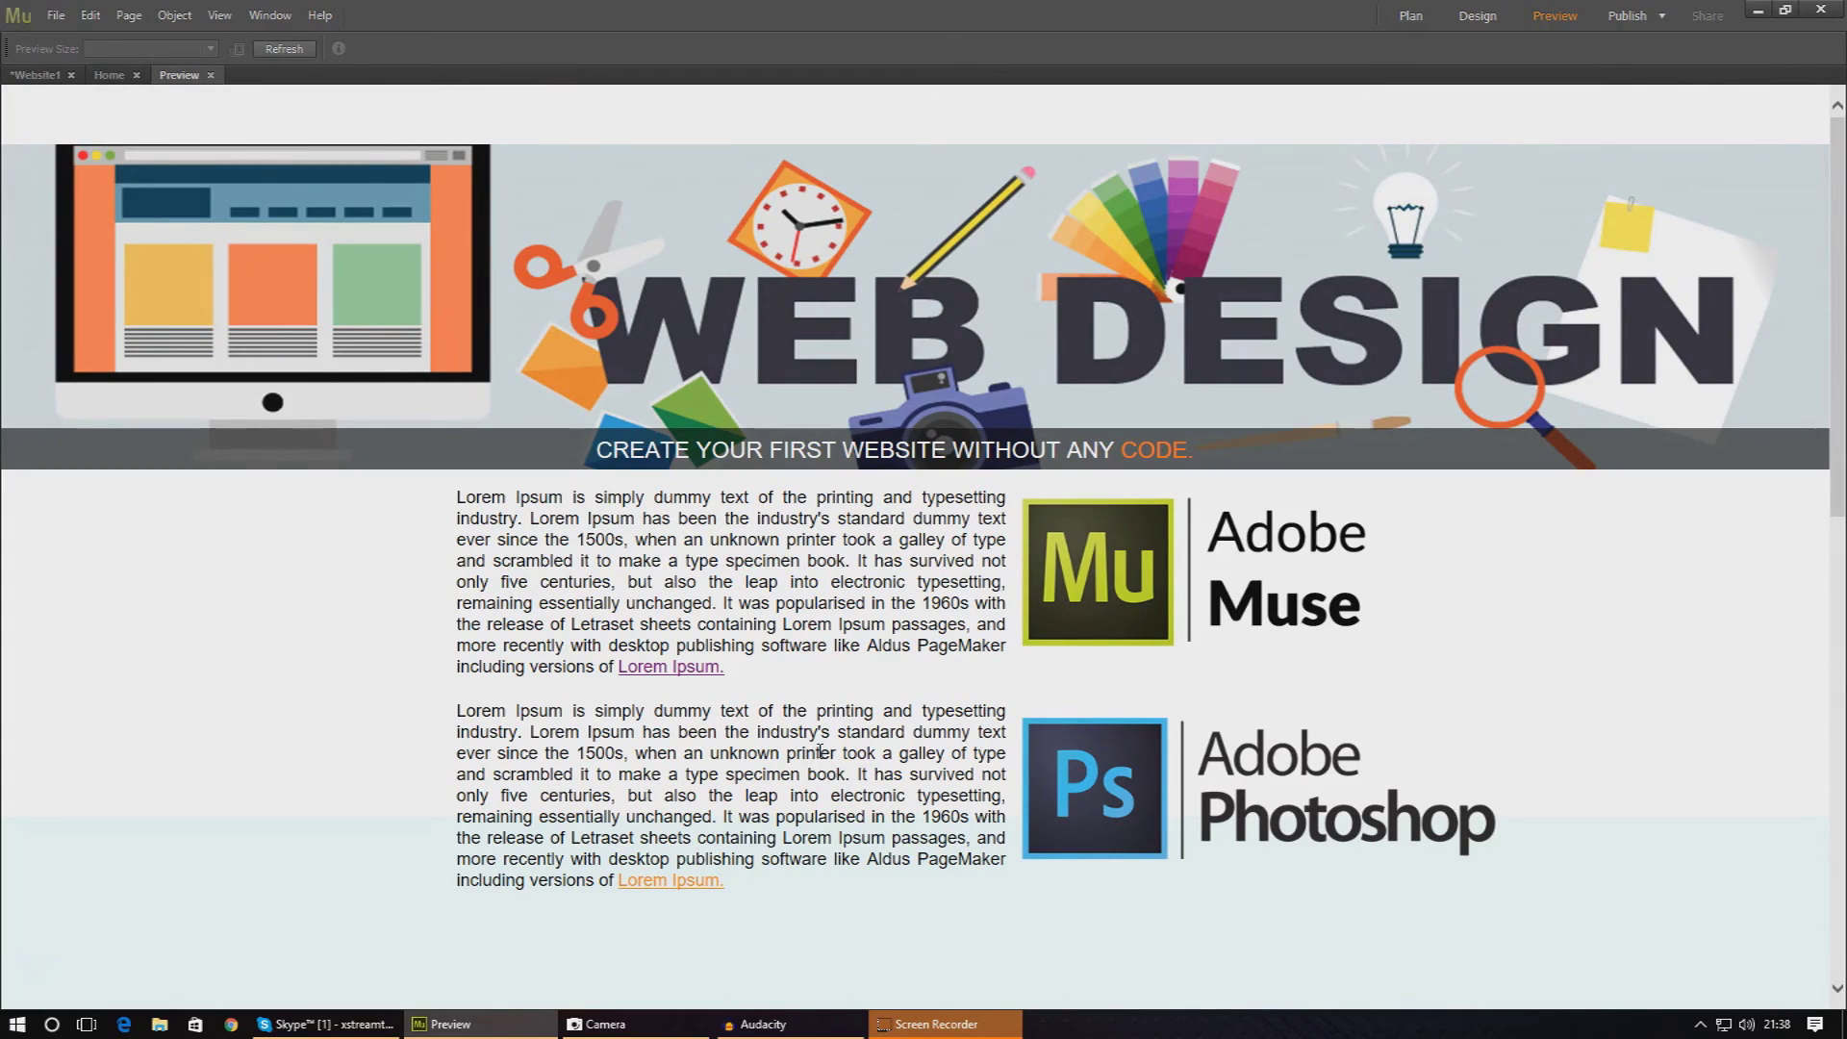
pyautogui.scroll(-10, 685, 883)
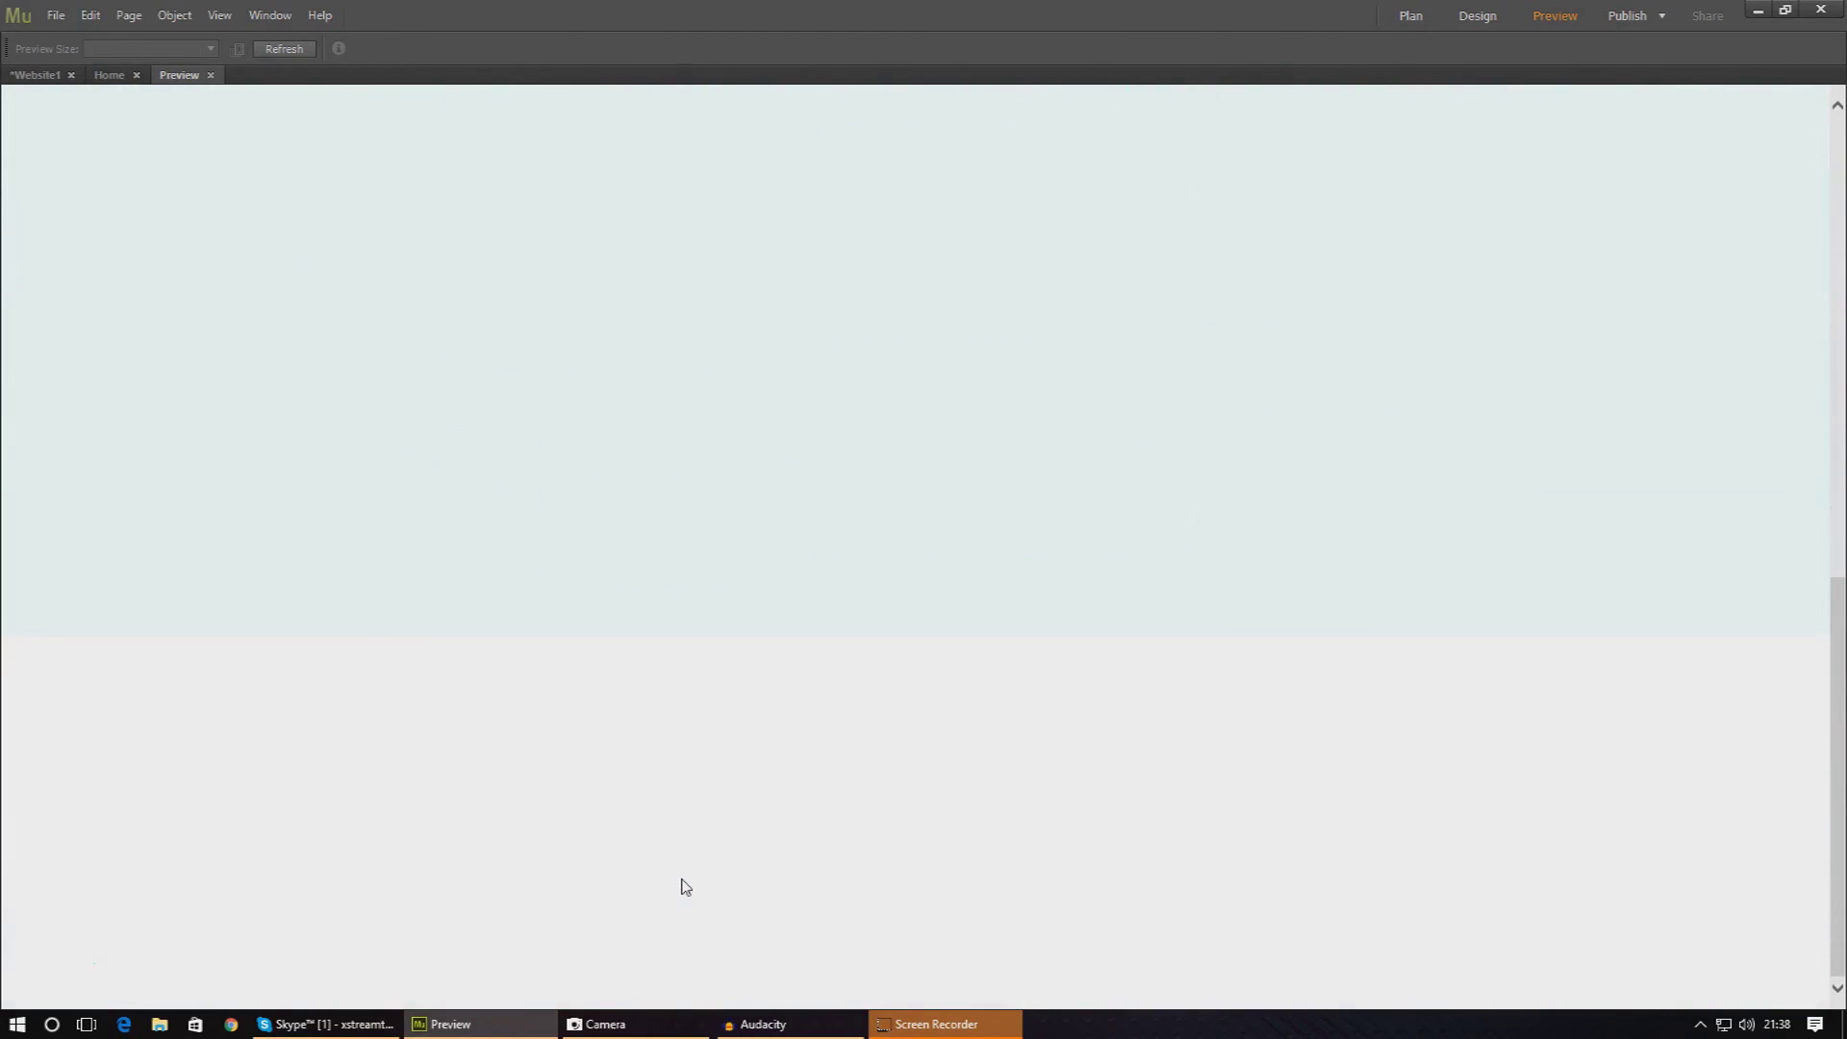
pyautogui.scroll(10, 698, 882)
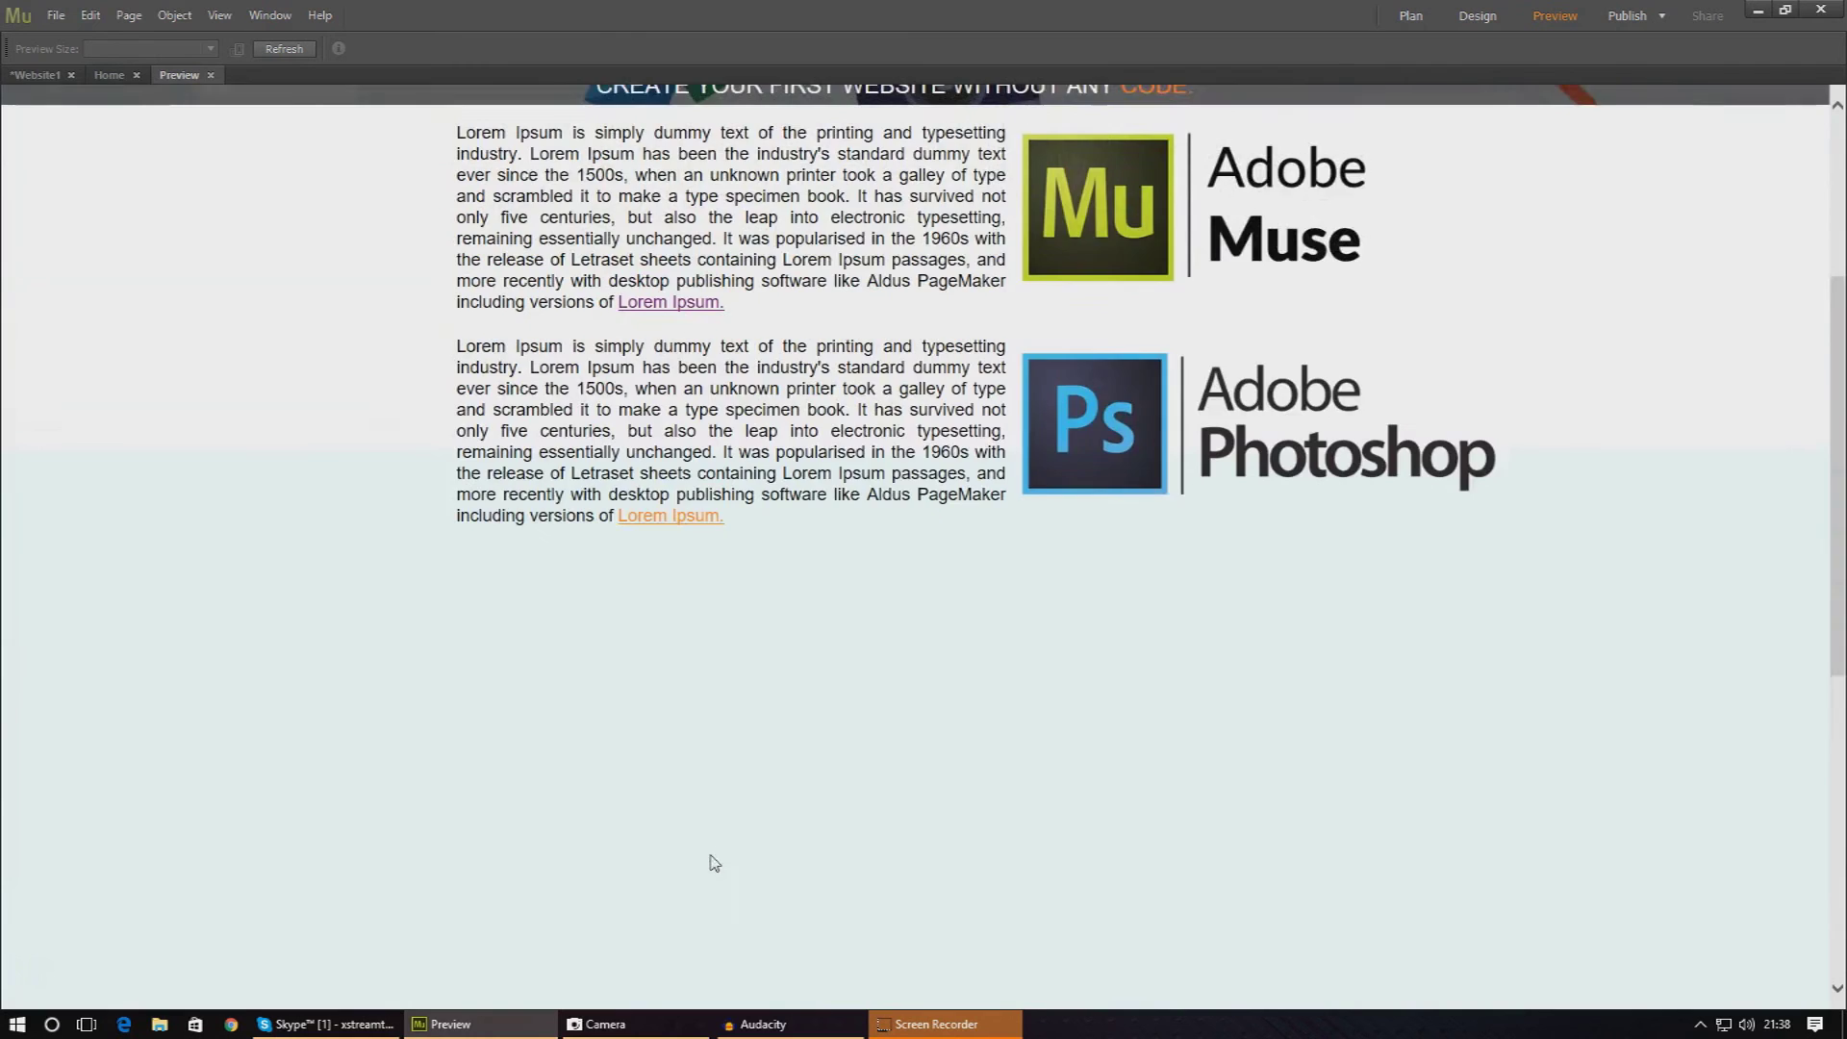